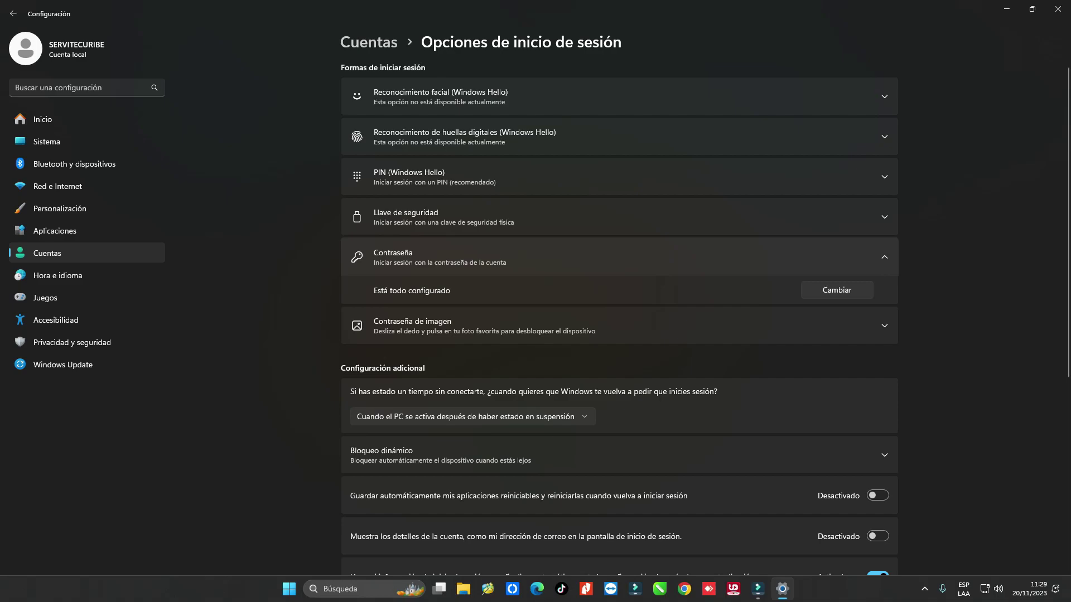
Close the Settings window on the sign-in options page with Alt+F4.
key(alt+F4)
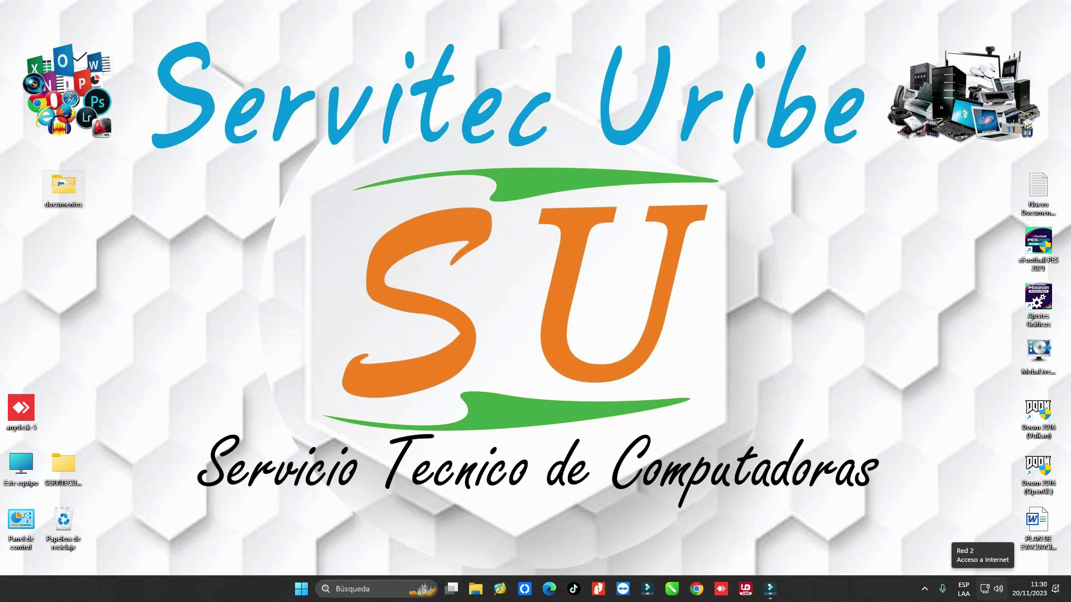
From the network tray icon, go through Network & Internet and Advanced network settings to Advanced sharing settings.
right_click(984, 589)
click(992, 559)
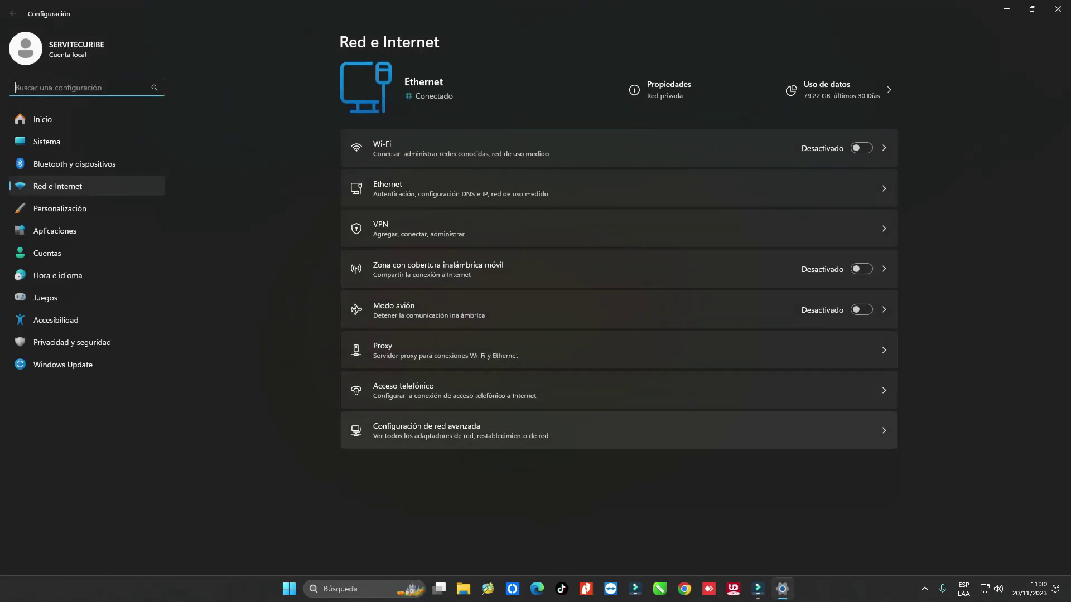
click(435, 430)
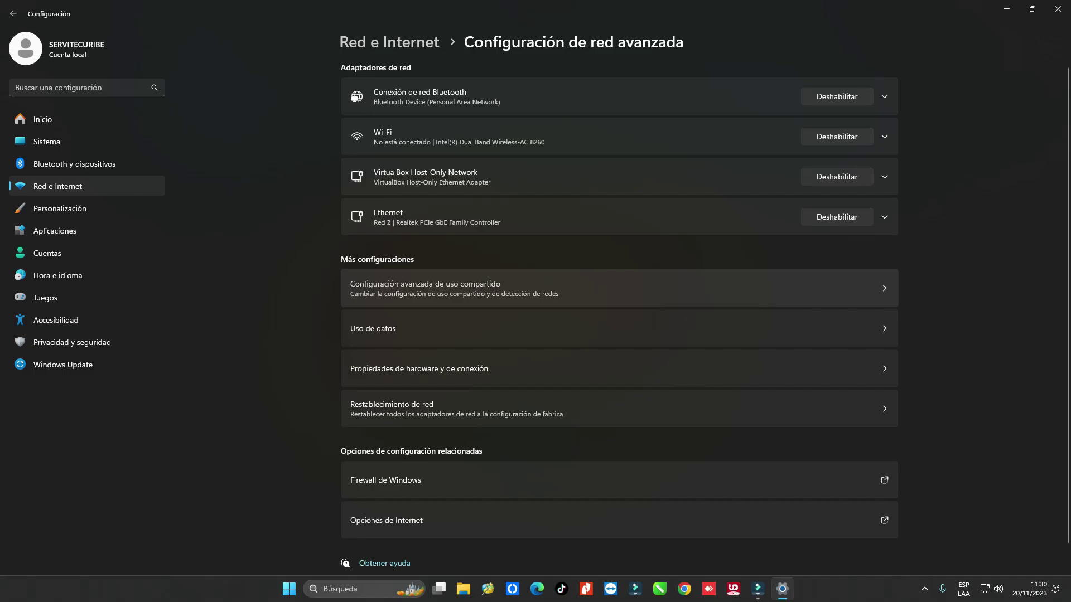
click(454, 288)
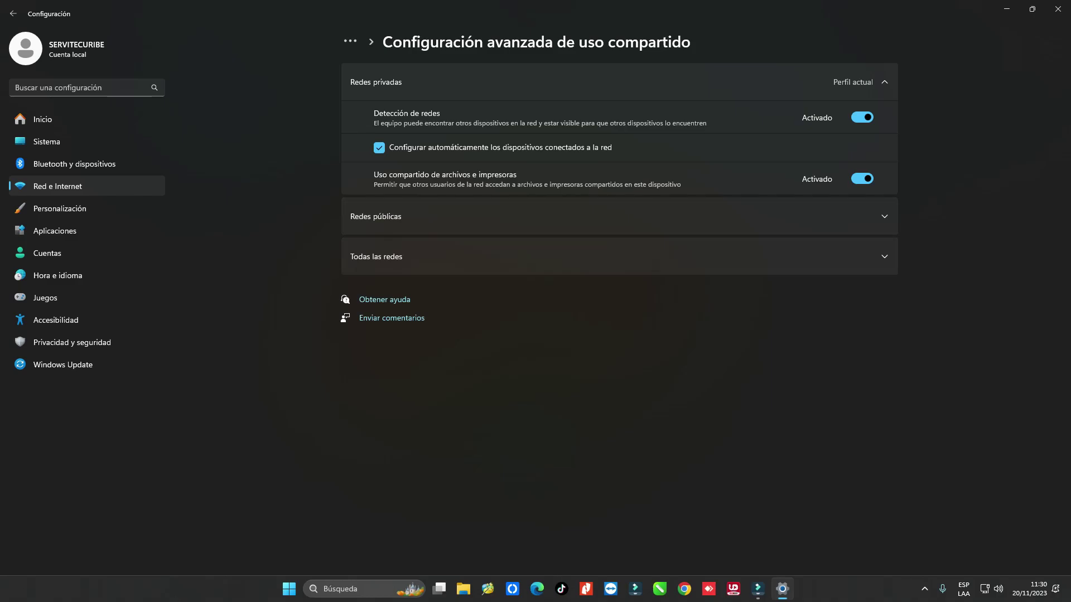
Turn on password-protected sharing under All networks, close Settings, and open the desktop context menu.
click(614, 217)
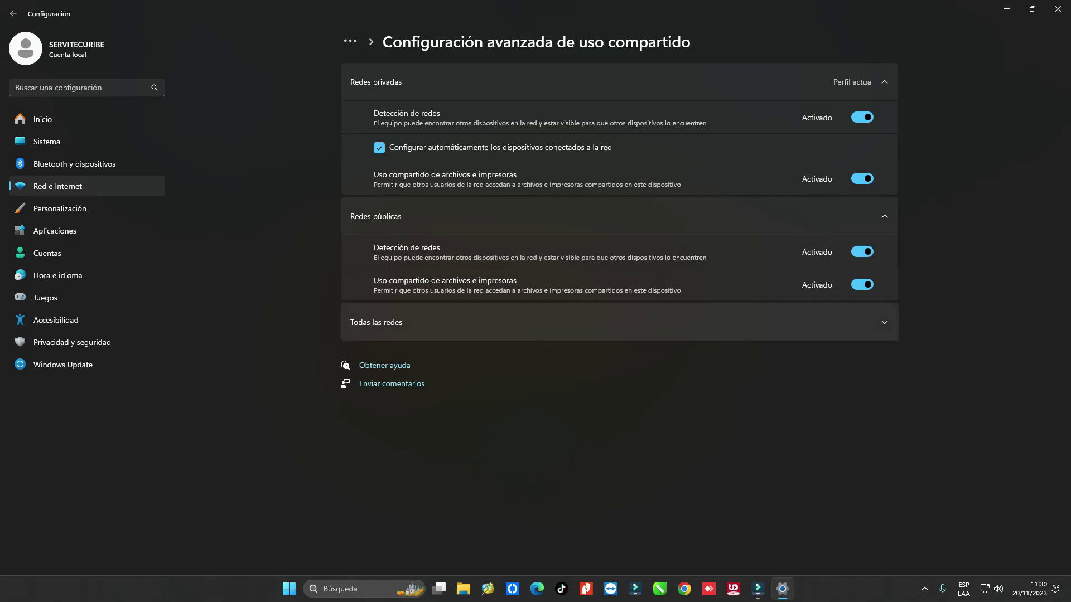
click(613, 323)
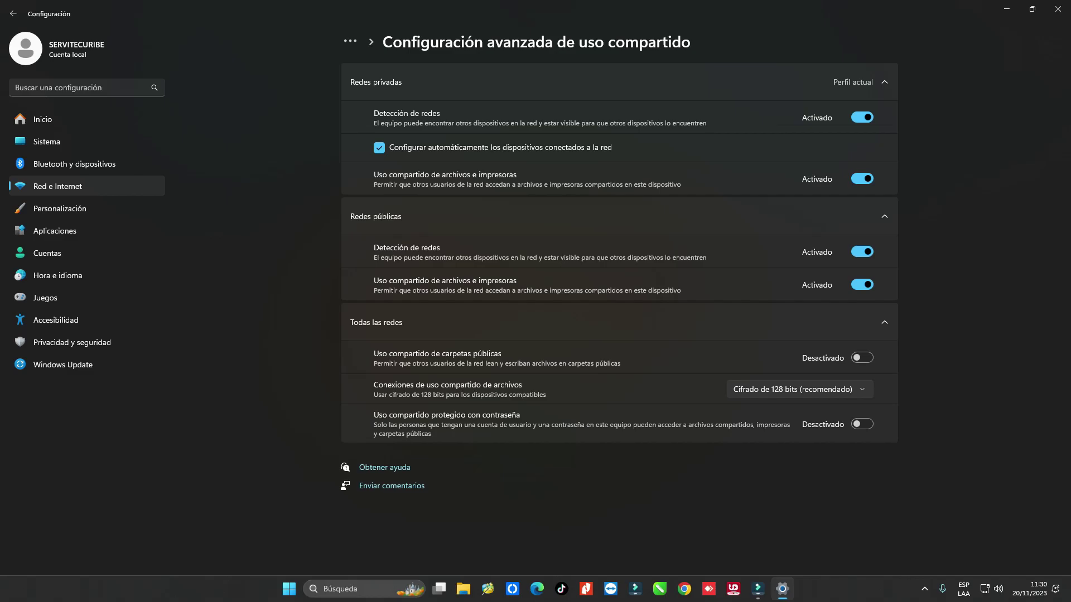
click(862, 424)
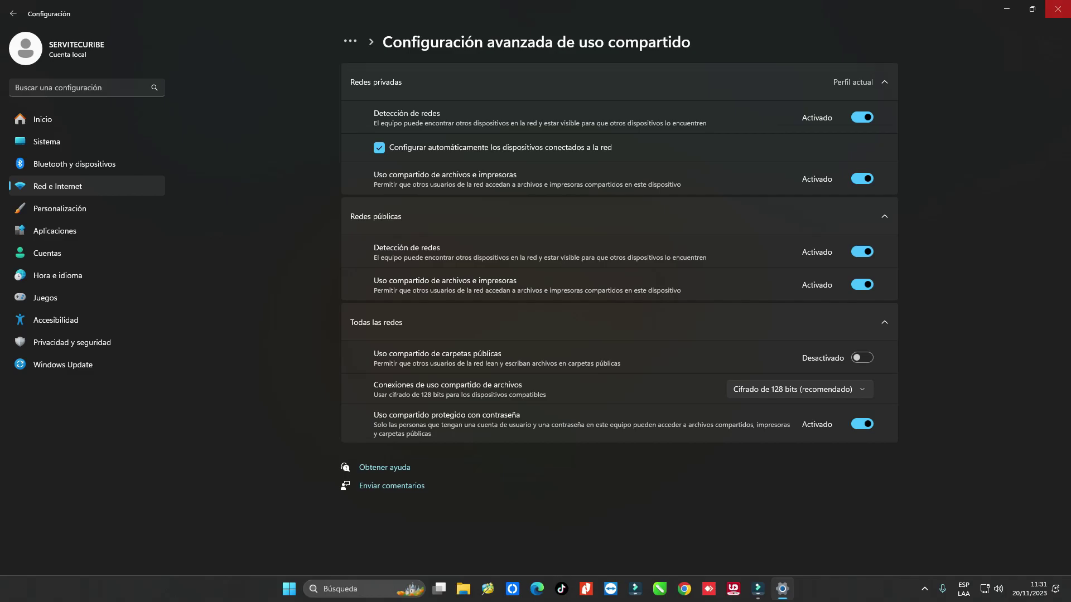
click(1057, 9)
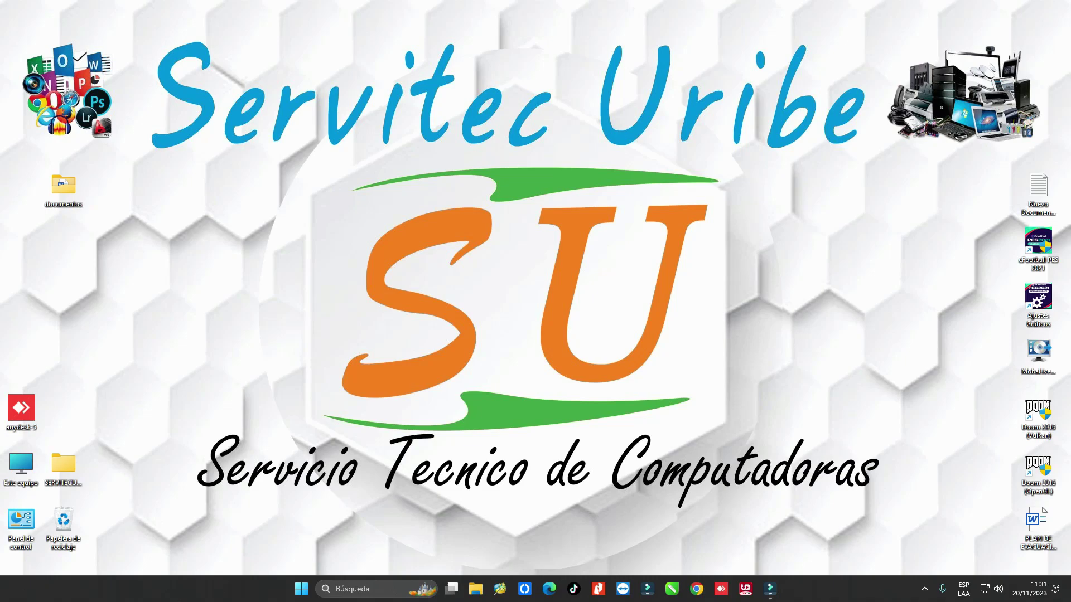
right_click(415, 226)
Refresh the desktop, then open \\servitecuribe from the Run dialog to list its shares.
click(446, 258)
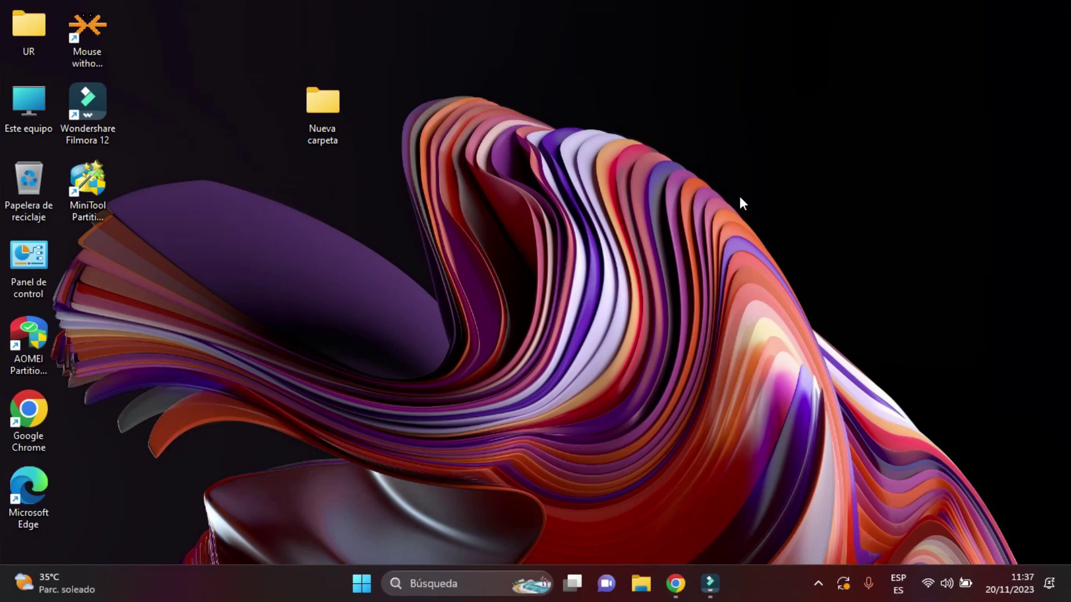
key(super+r)
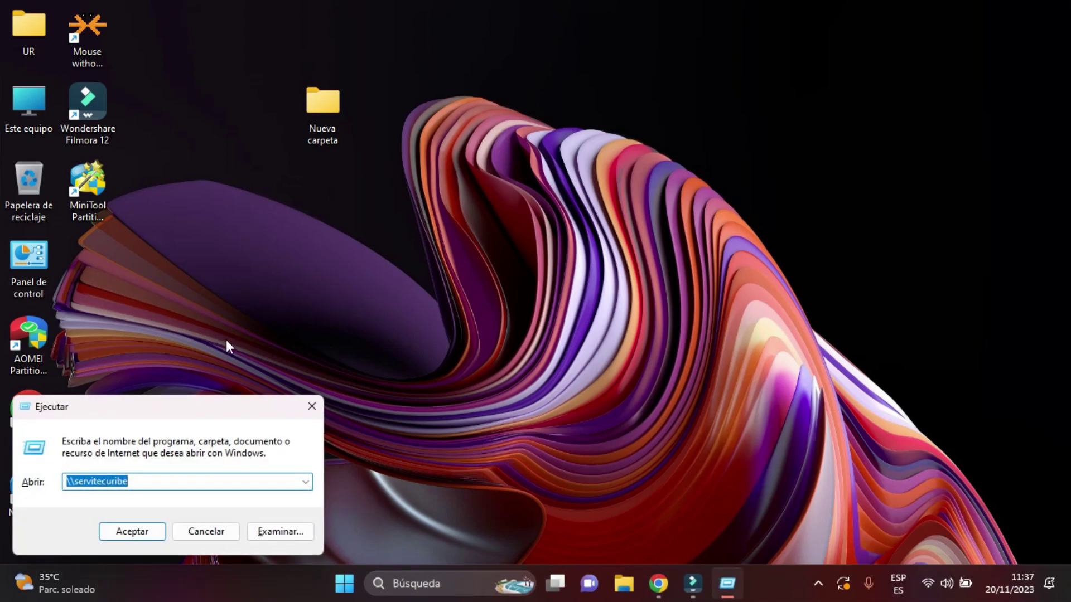
click(158, 480)
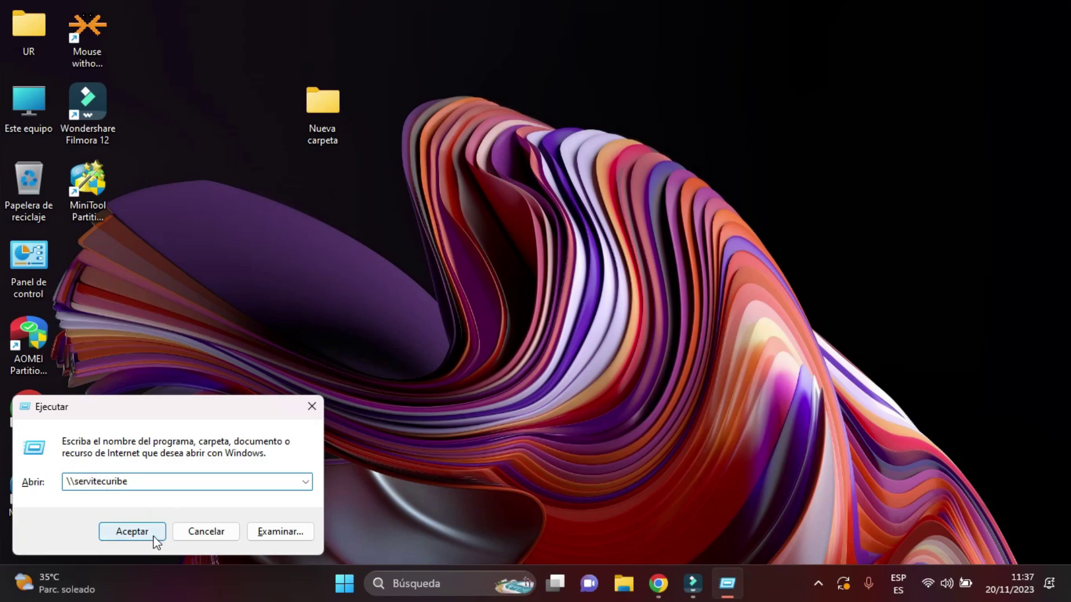
click(132, 532)
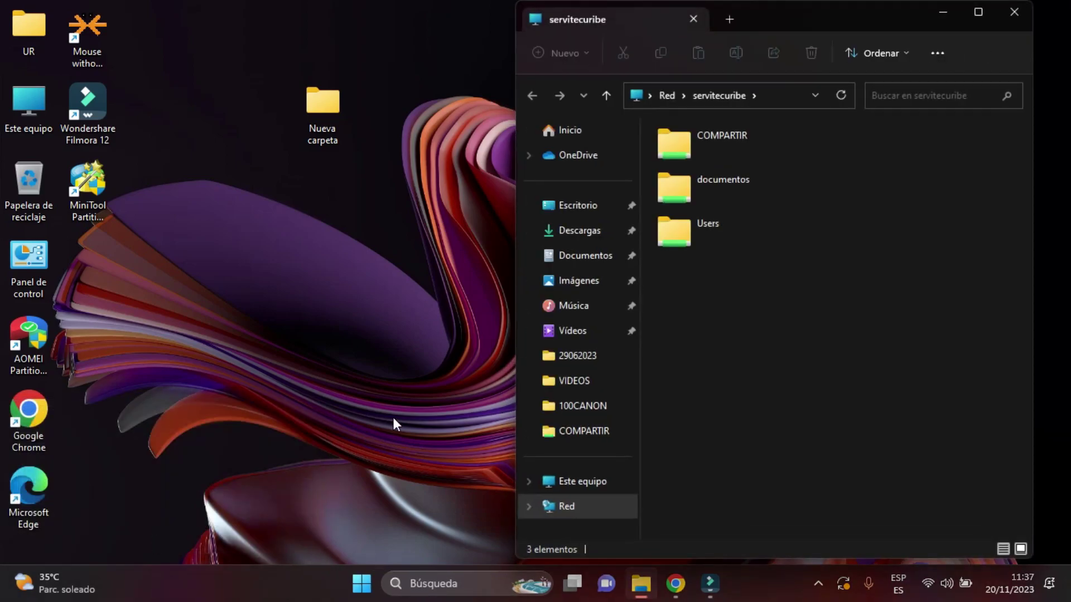
Try opening the documentos share, dismiss the access-denied network error, and click the search box.
double_click(719, 200)
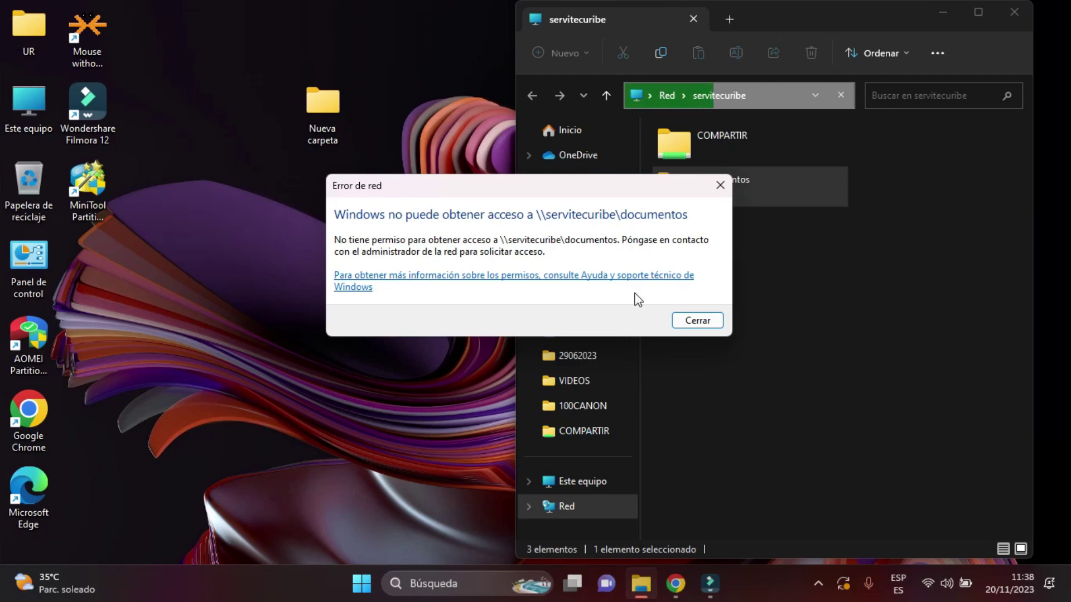
click(718, 188)
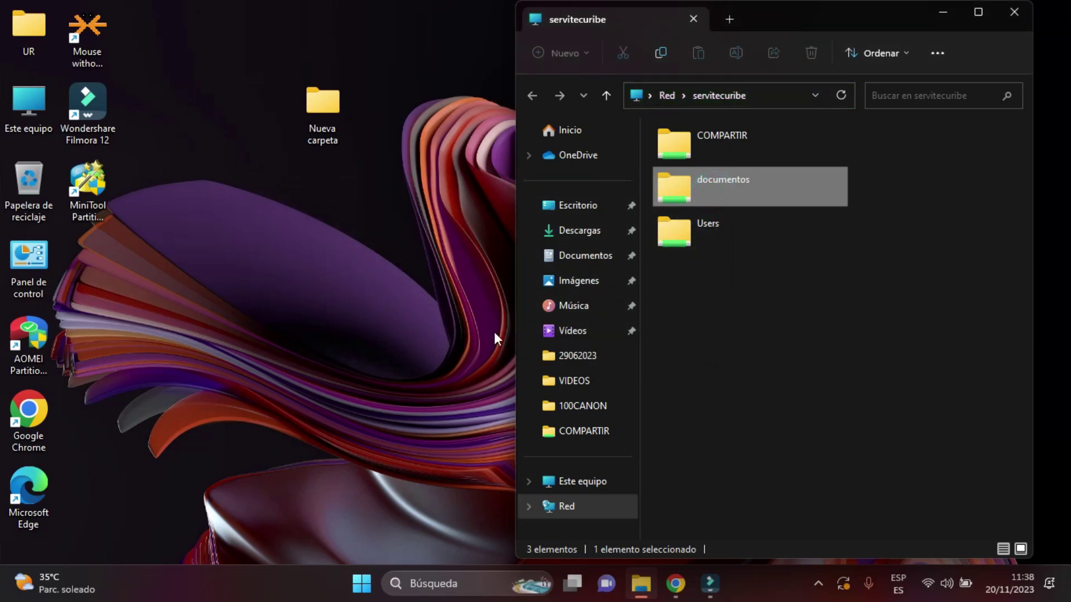
click(280, 494)
Search for 'credencia' and open Credential Manager.
click(447, 588)
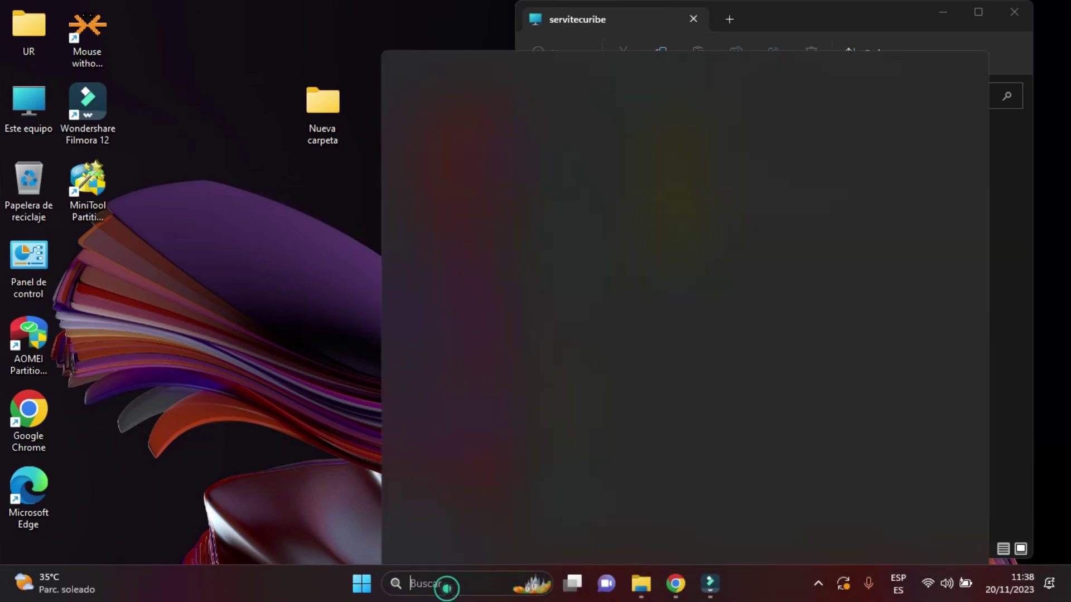
text(cred)
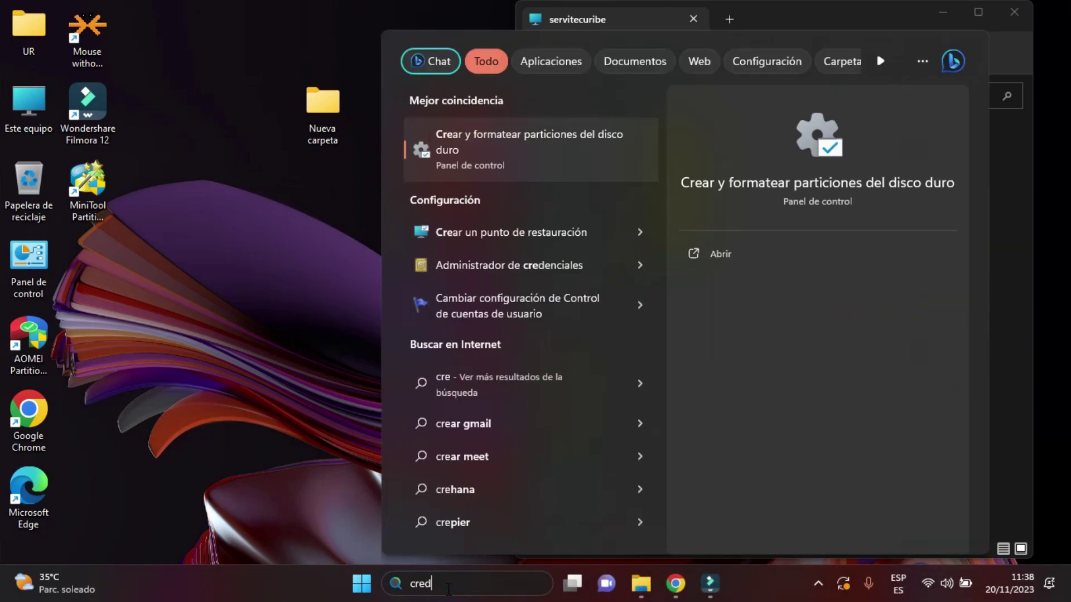
text(encia)
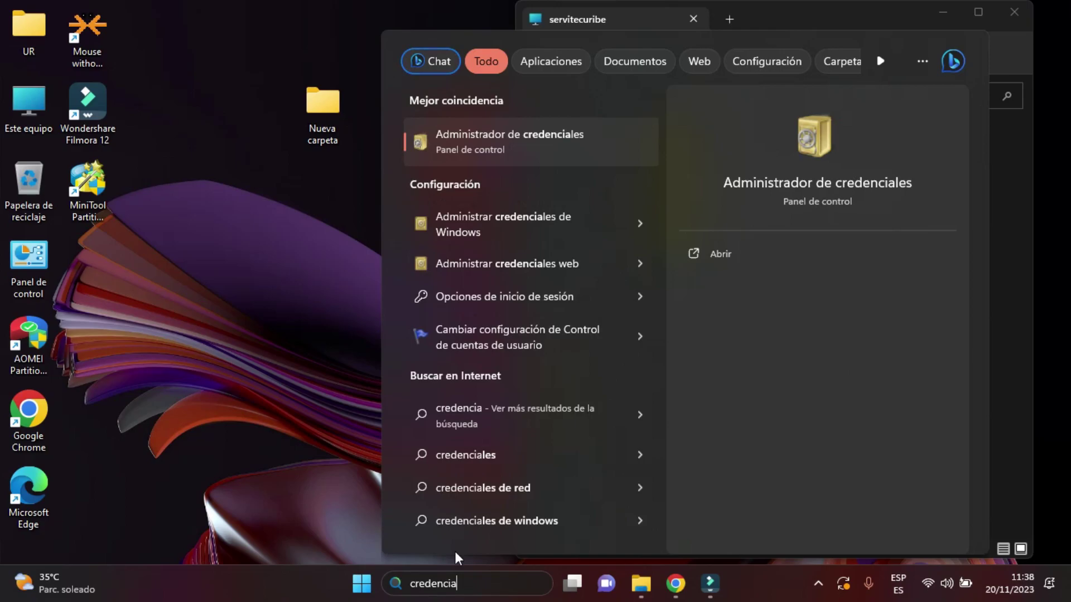
click(527, 139)
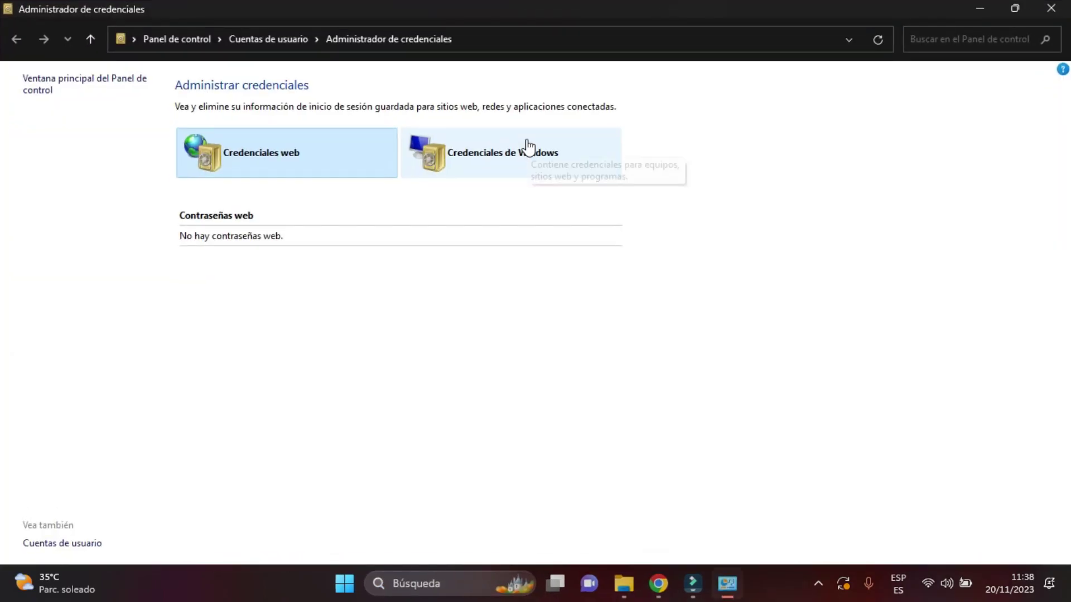
Remove the saved servitecuribe Windows credential and confirm the deletion.
click(487, 152)
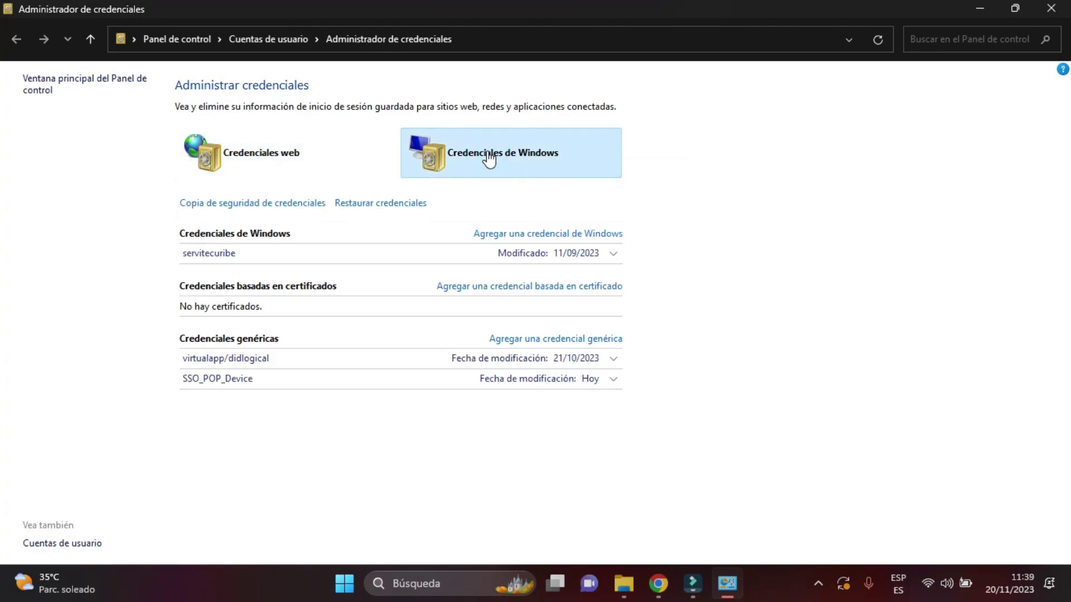
click(614, 255)
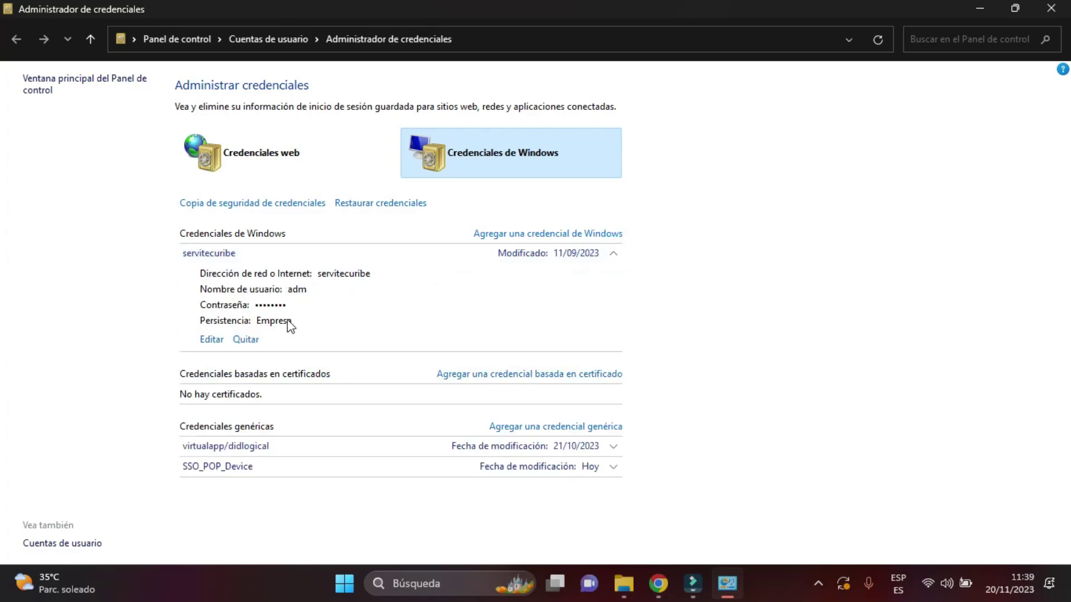
click(247, 340)
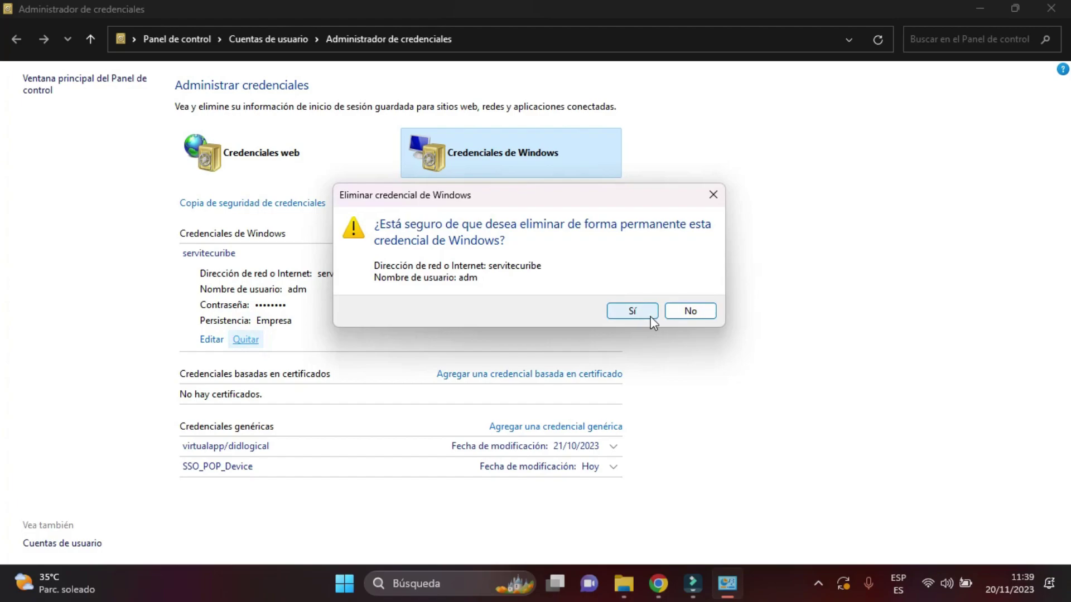
click(649, 313)
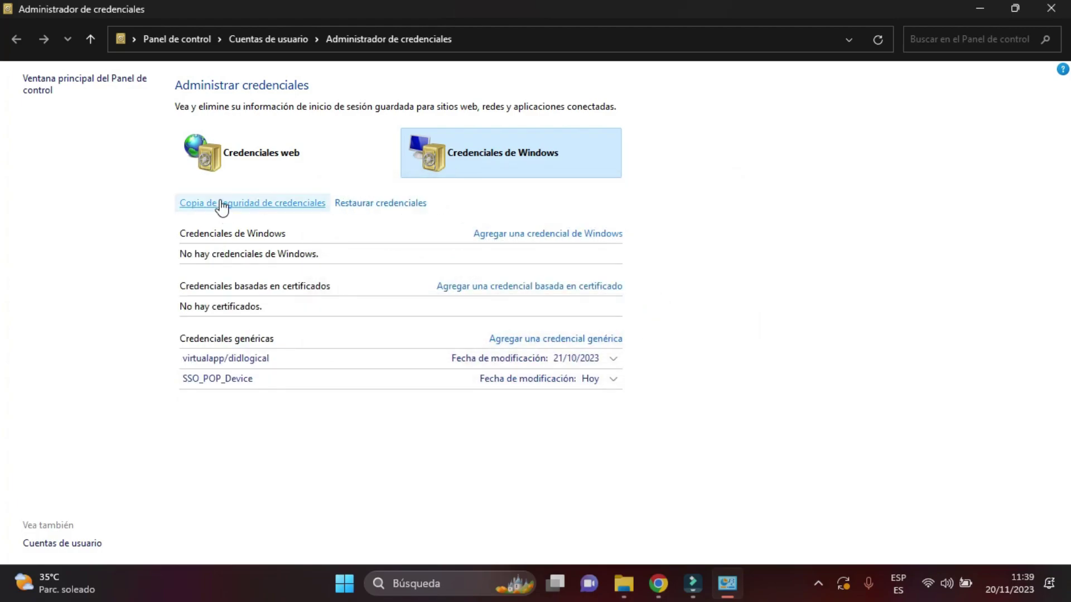
Add a Windows credential for servitecuribe with user name servitecuribe and the account password.
click(528, 235)
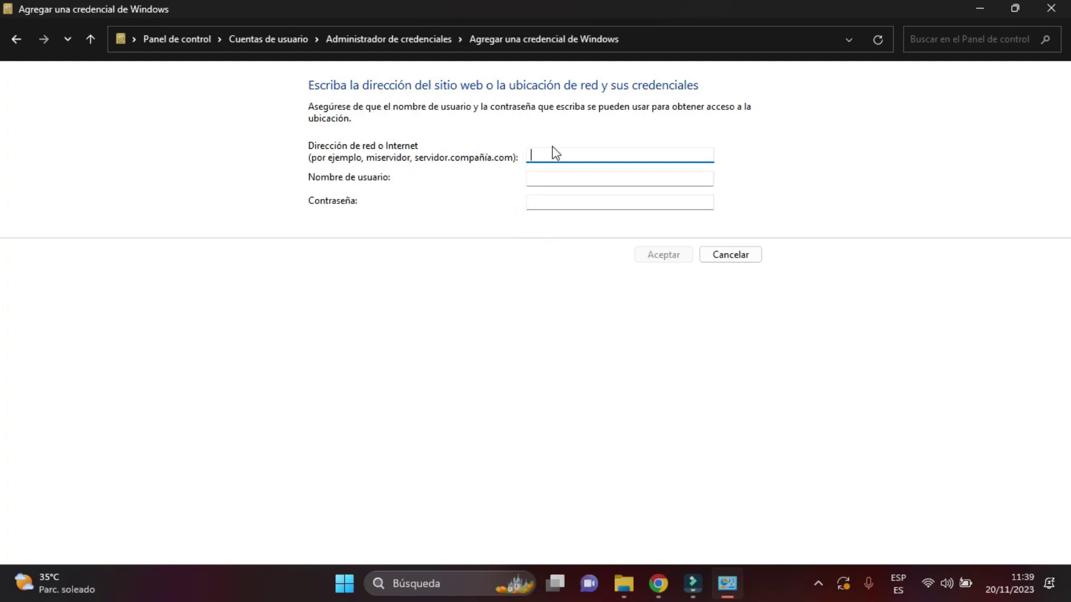
text(servitcuribe)
click(555, 154)
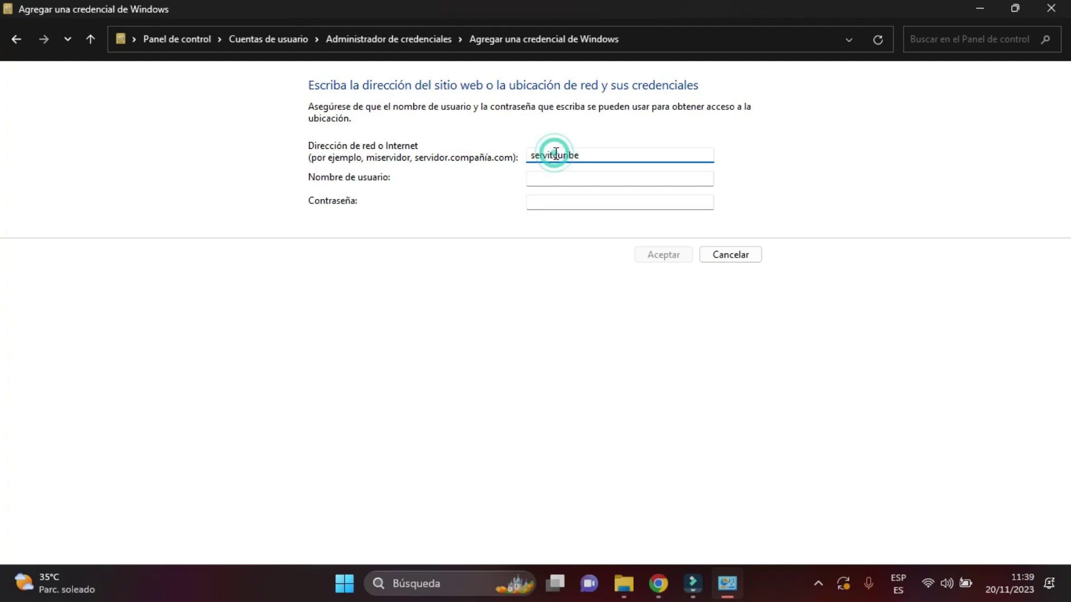
click(554, 154)
text(e)
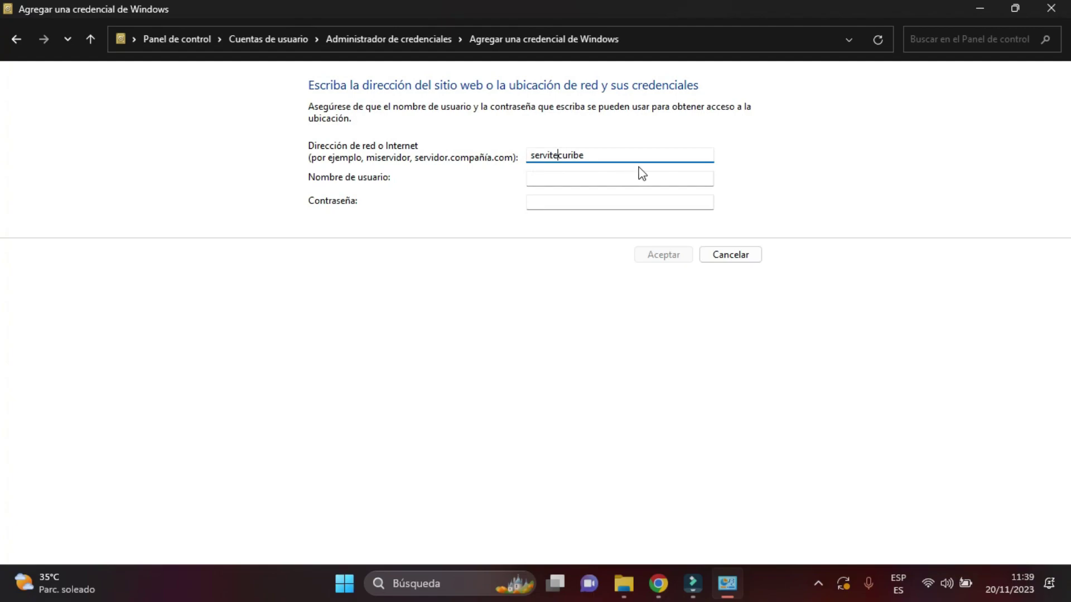
click(574, 179)
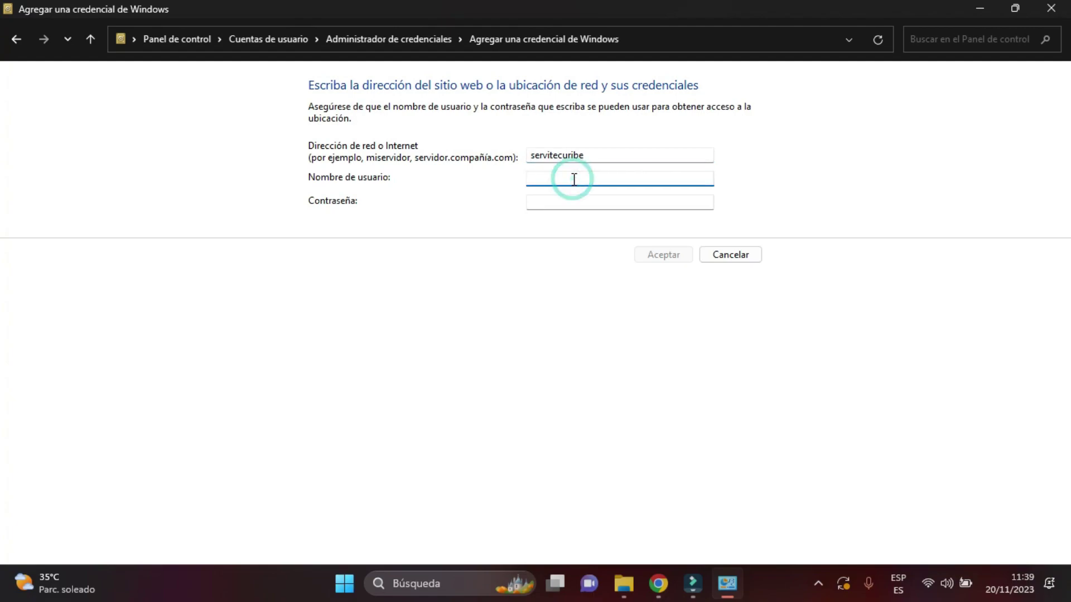
text(serv)
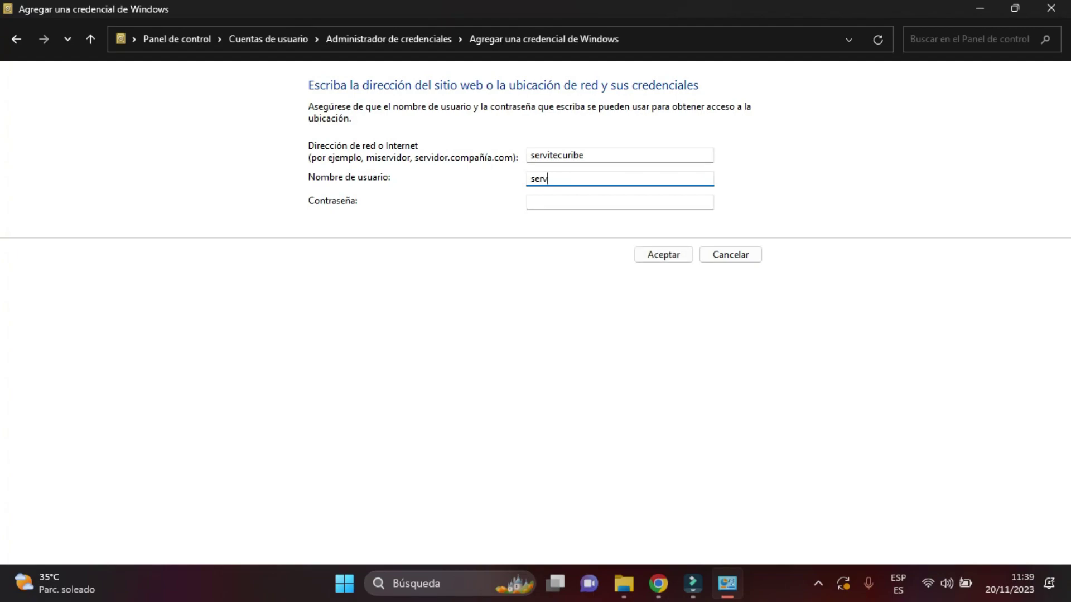
text(itecuribe)
click(596, 206)
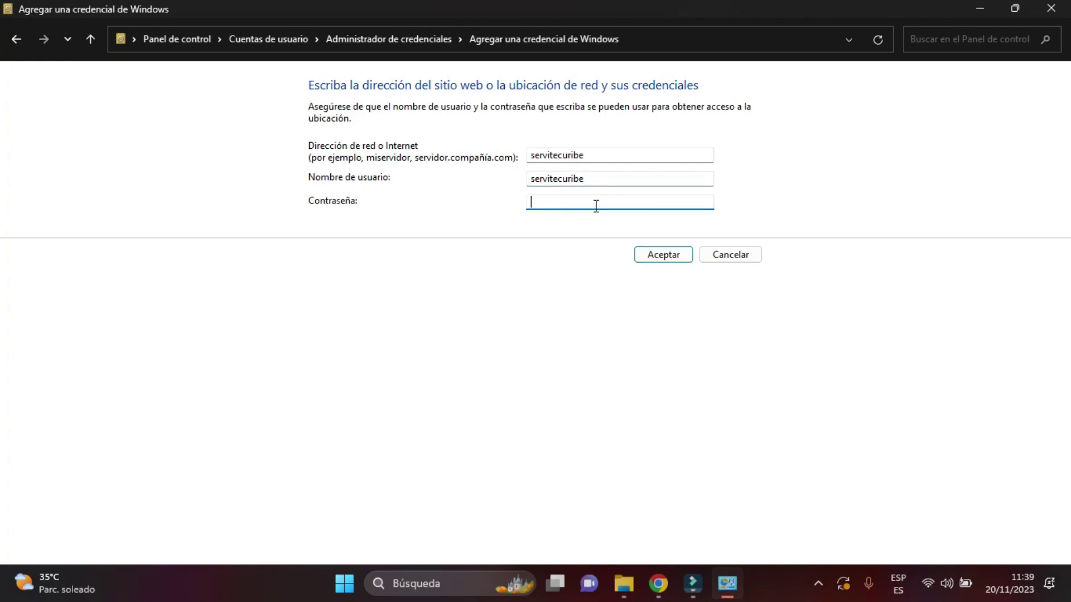
text(*******)
key(BackSpace)
click(658, 257)
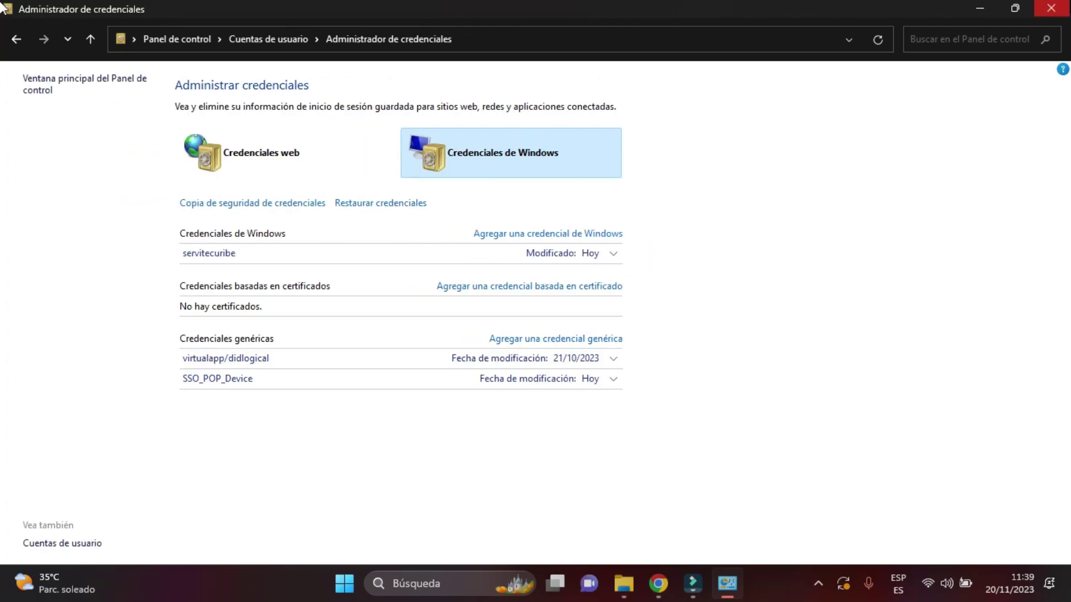
Close Credential Manager and the folder window, then reopen \\servitecuribe via the Run dialog.
click(1052, 8)
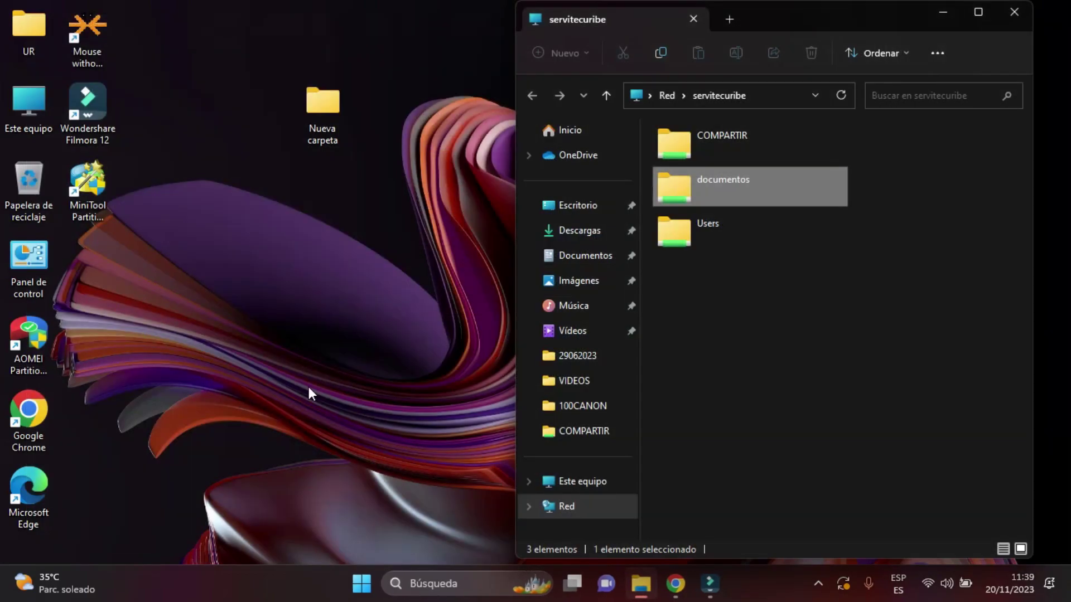
right_click(676, 360)
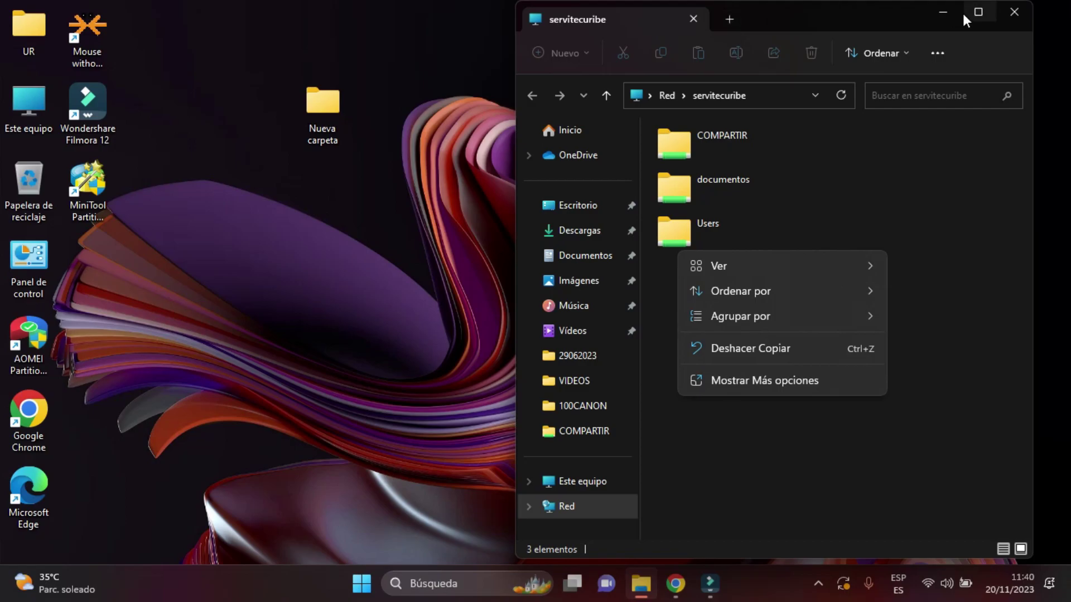
click(1015, 12)
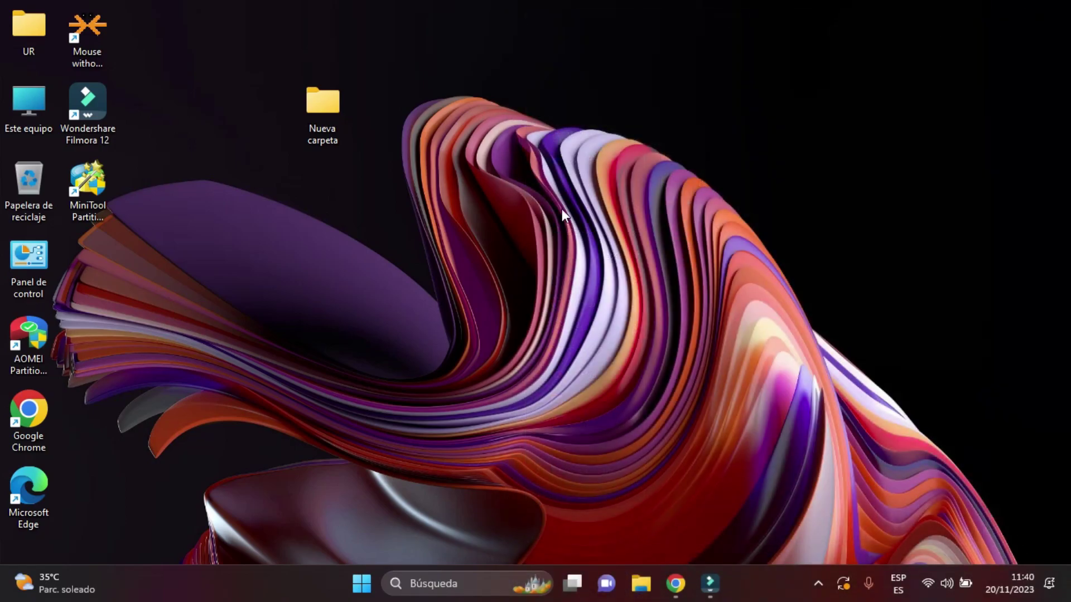
key(super+r)
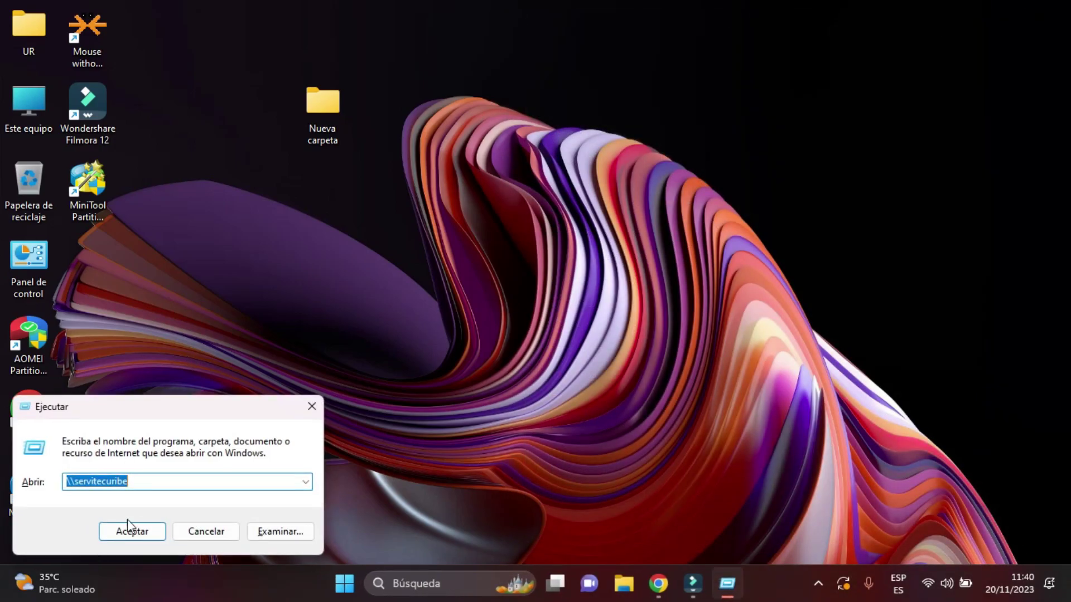
click(141, 483)
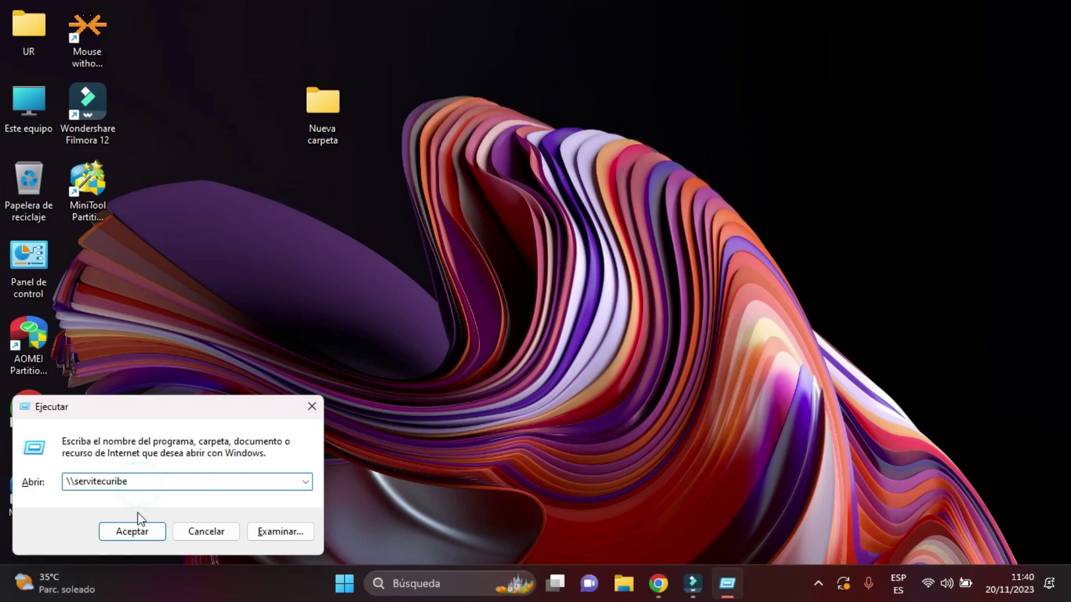
click(138, 531)
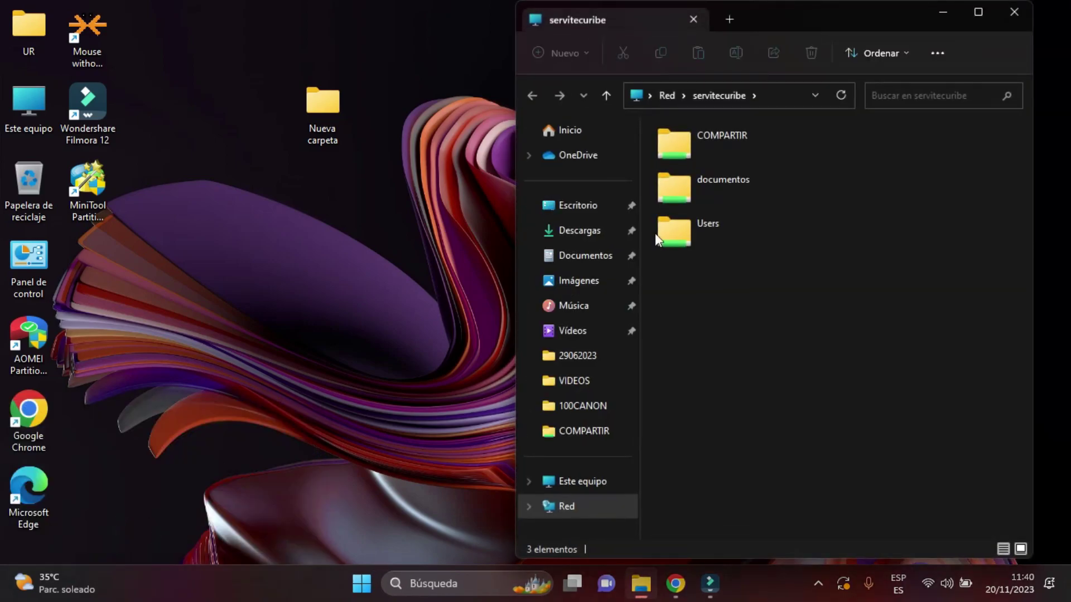
Retry the documentos share, dismiss the access error, and restart Windows from the Start menu.
double_click(692, 185)
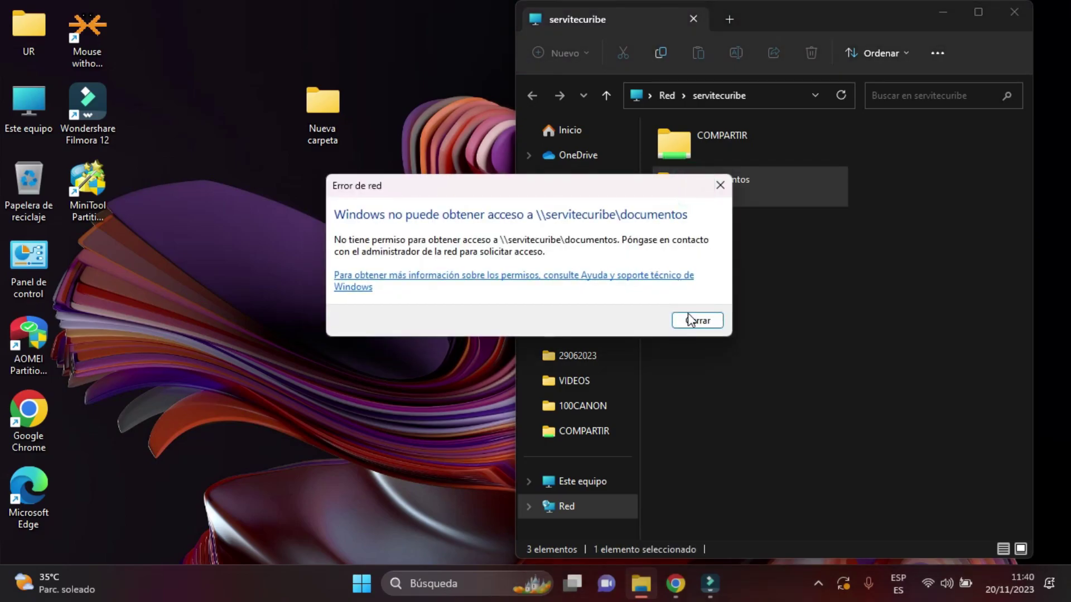
click(690, 318)
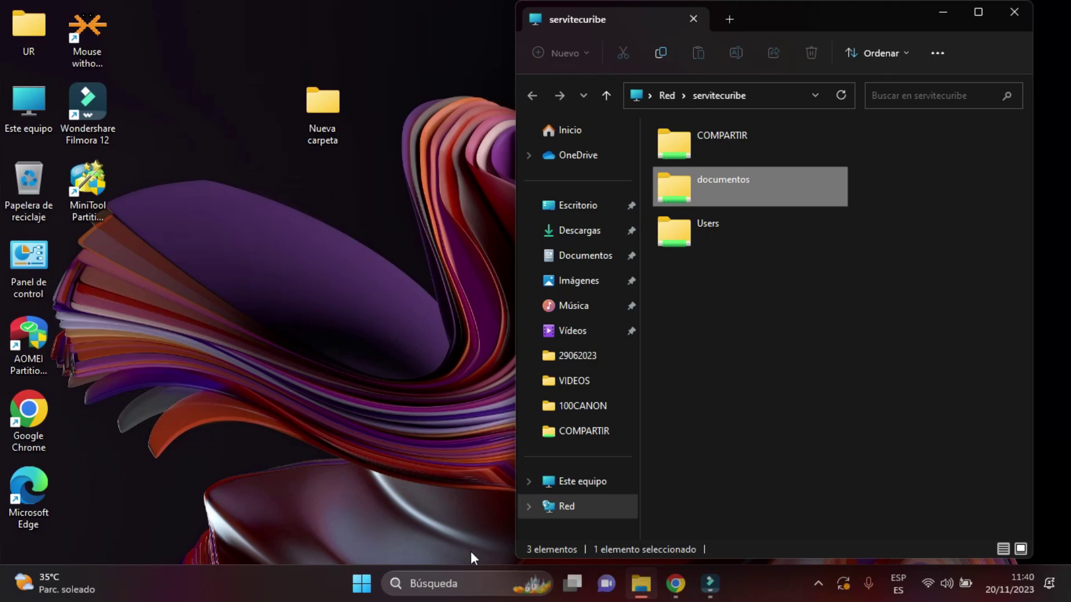
click(362, 583)
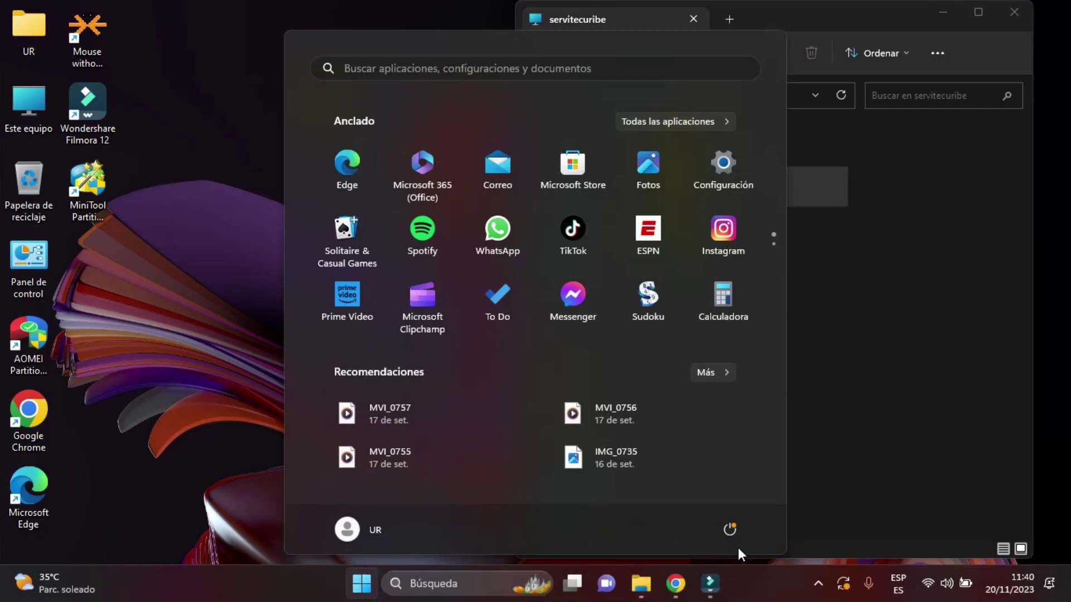
click(729, 528)
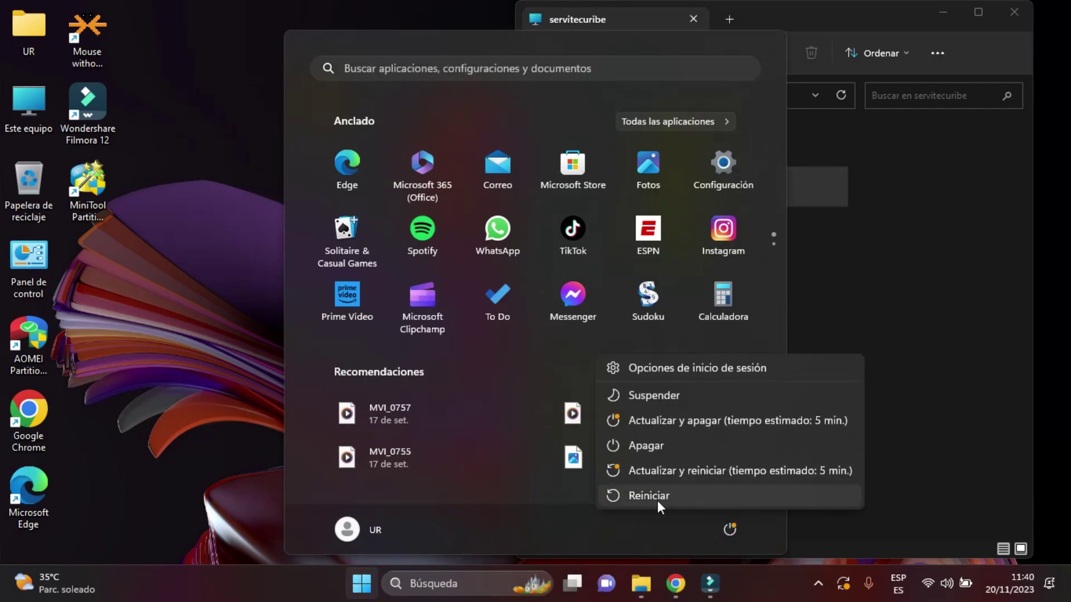
click(657, 500)
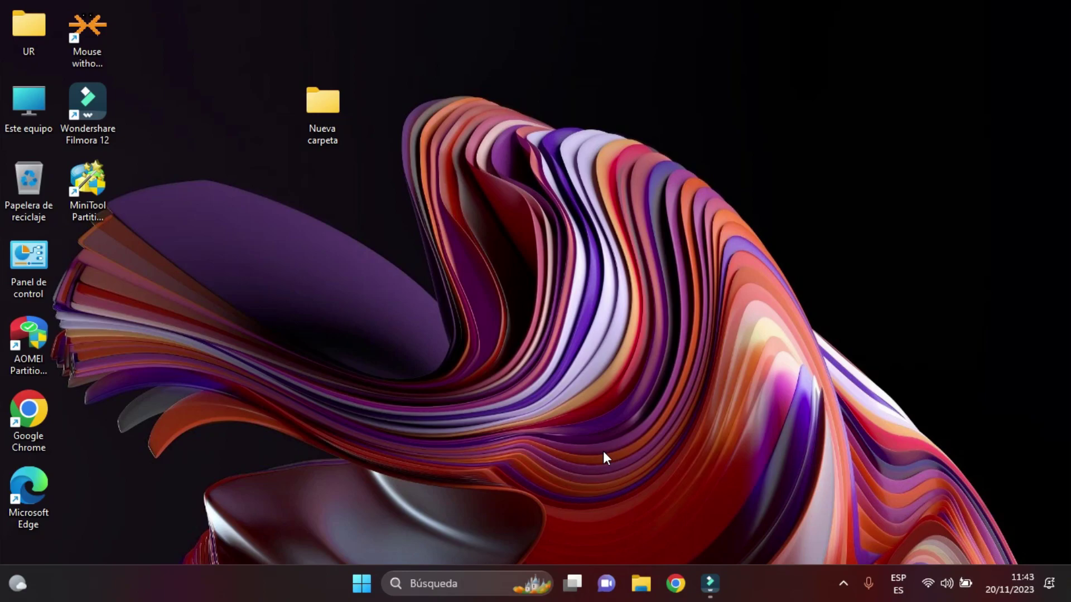
Open \\servitecuribe from the Run dialog and enter the documentos share.
key(super+r)
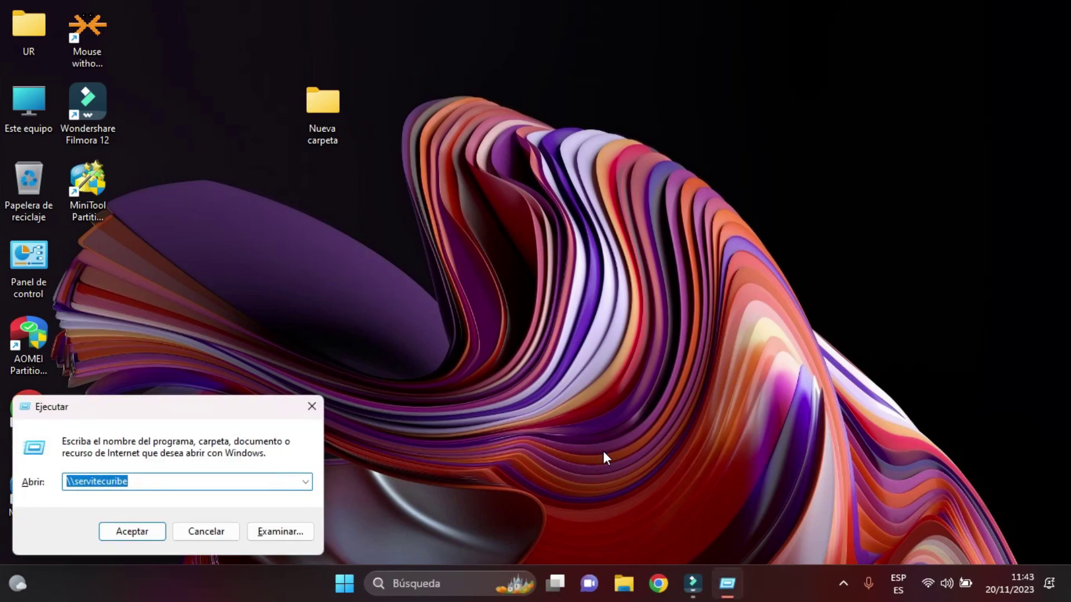
click(176, 484)
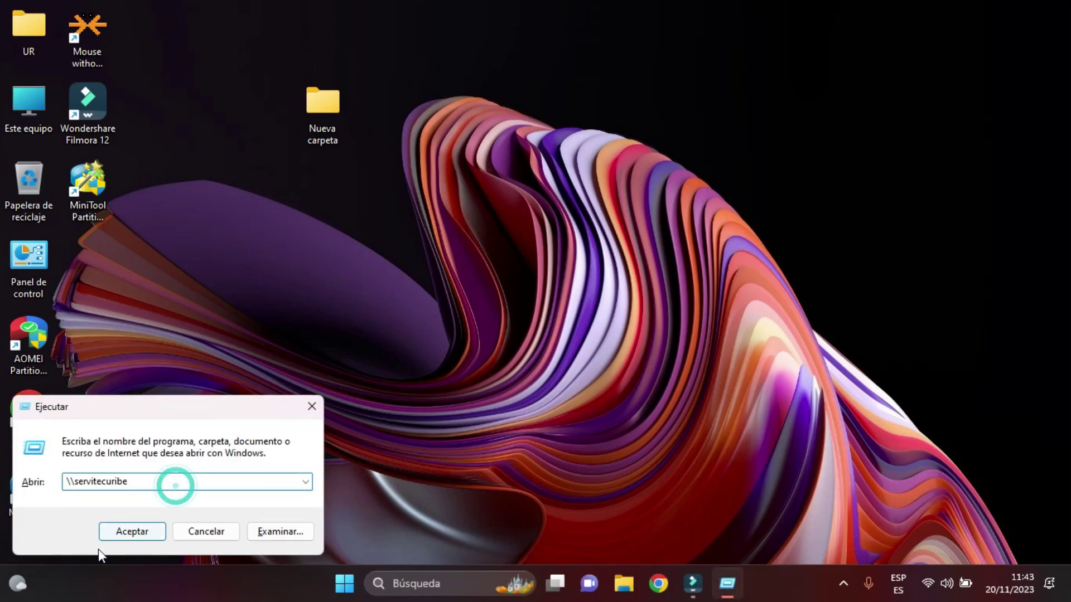
click(132, 533)
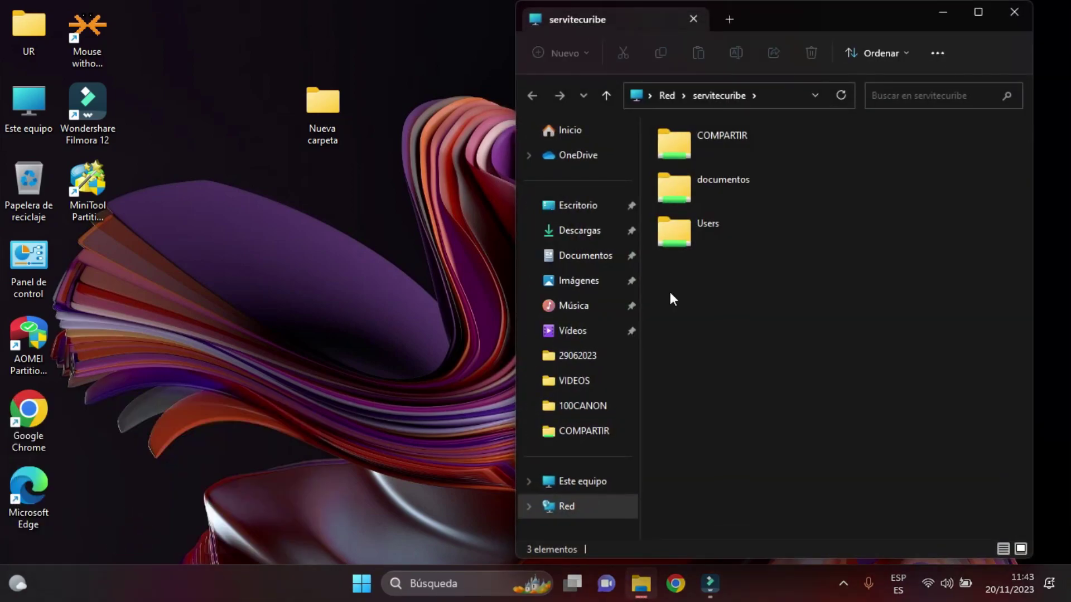
double_click(716, 187)
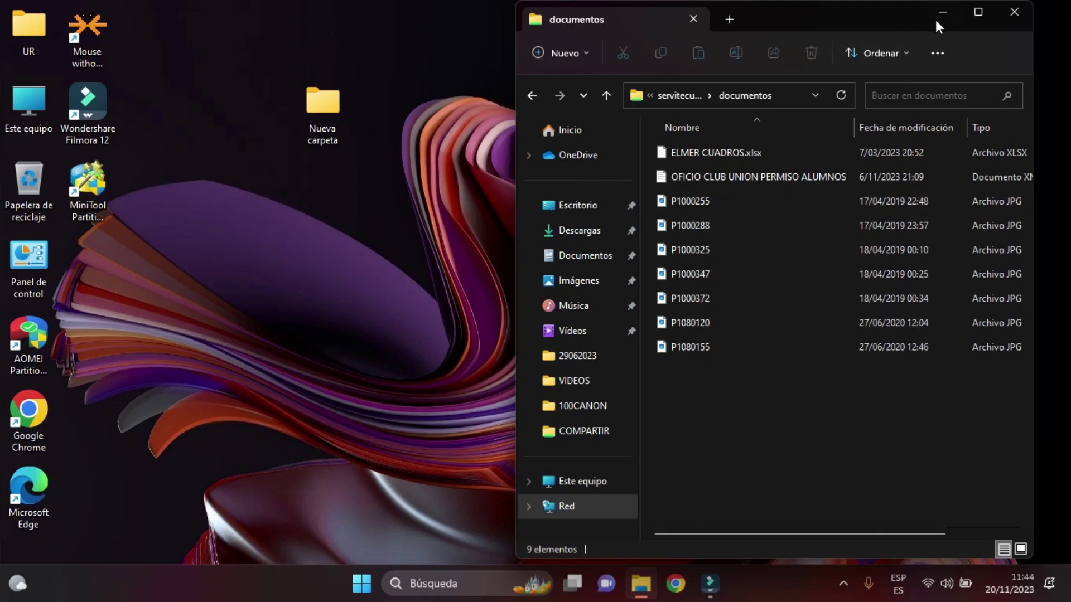
Maximize the window, show files as extra-large icons, then restore the window size.
click(976, 13)
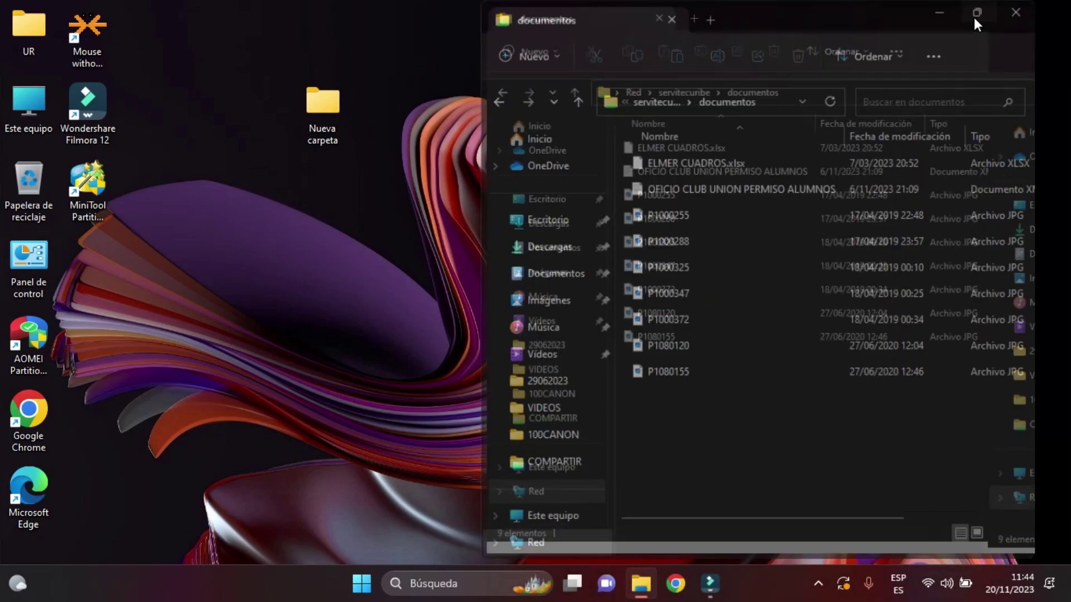
click(448, 55)
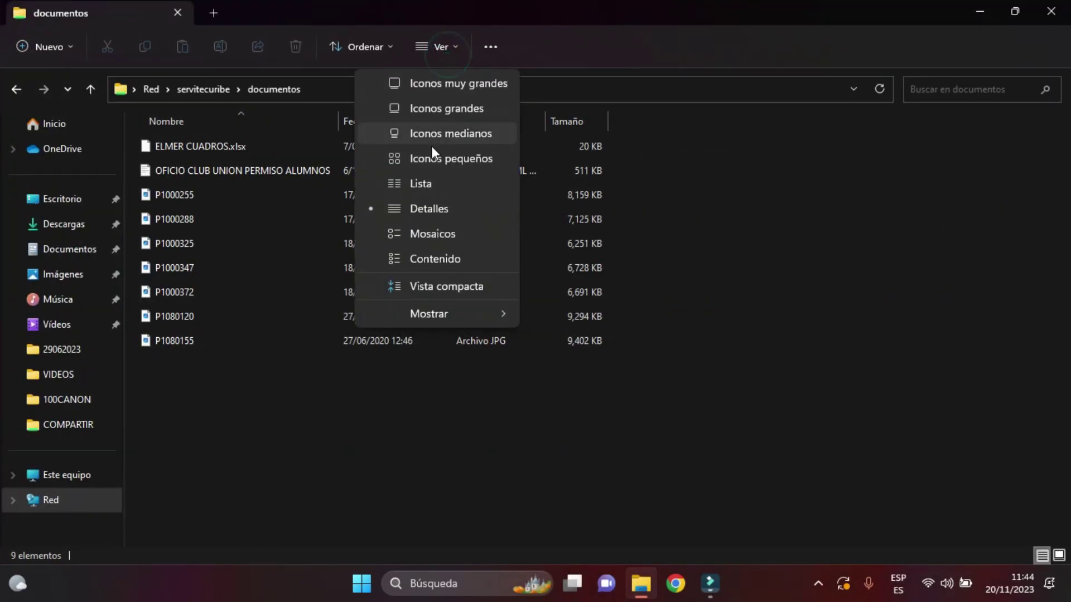
click(462, 83)
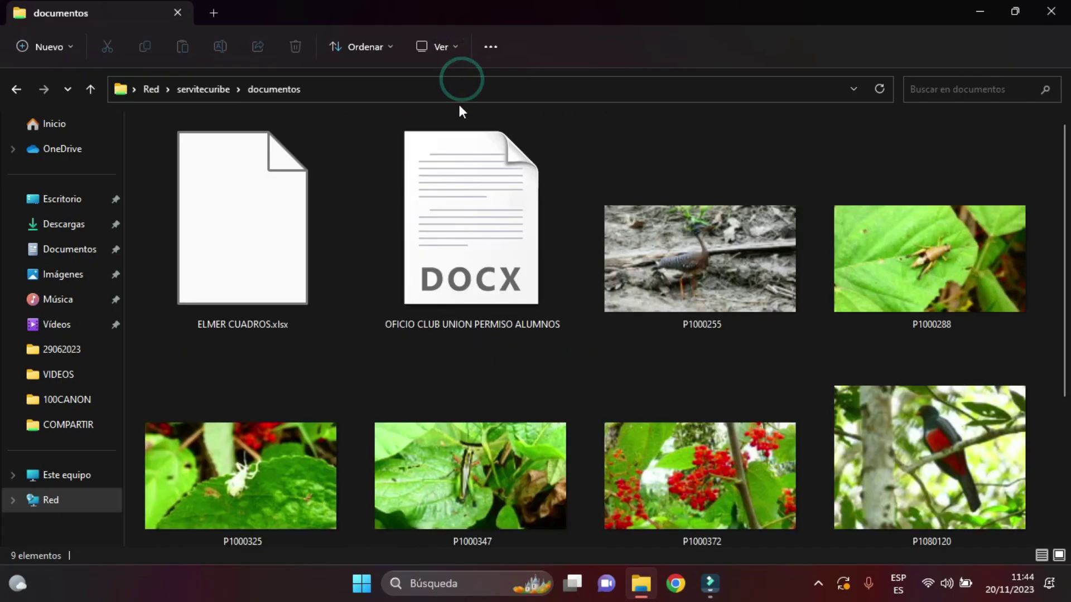
scroll(1063, 223, down, 3)
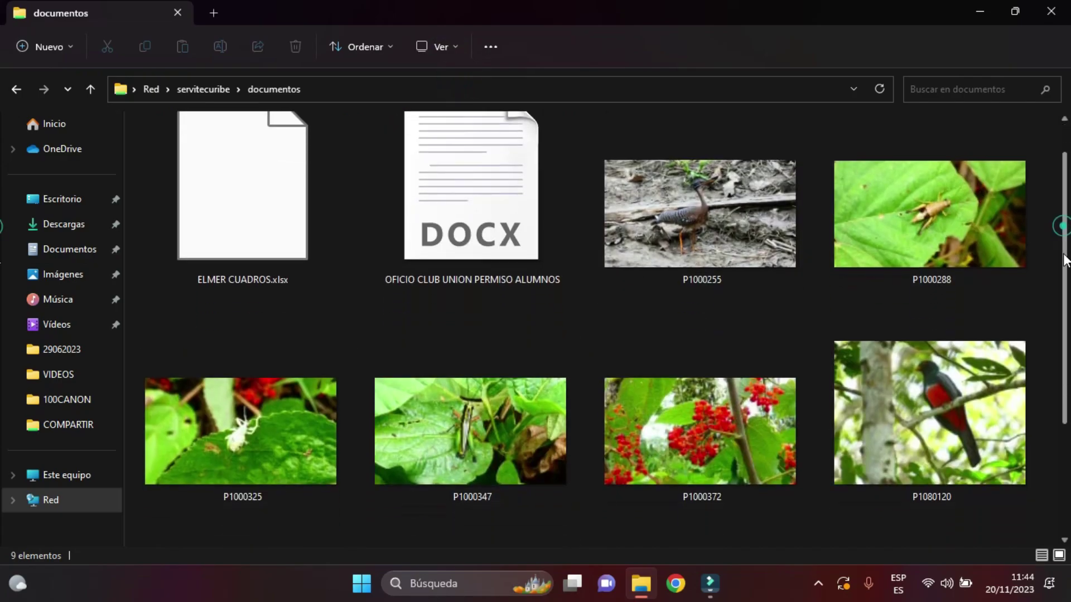
scroll(334, 279, up, 3)
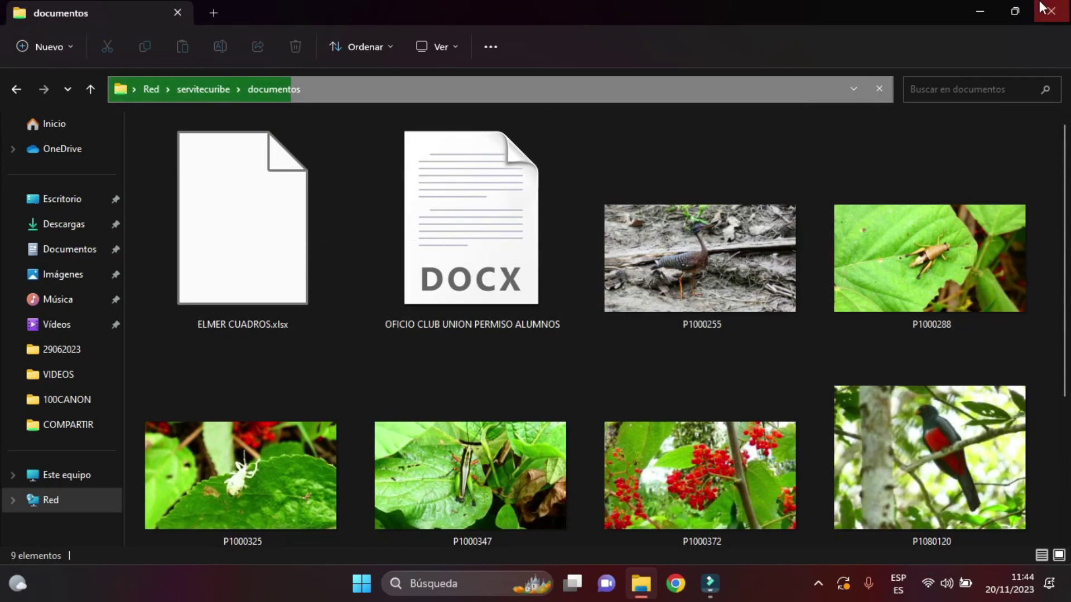
click(1022, 14)
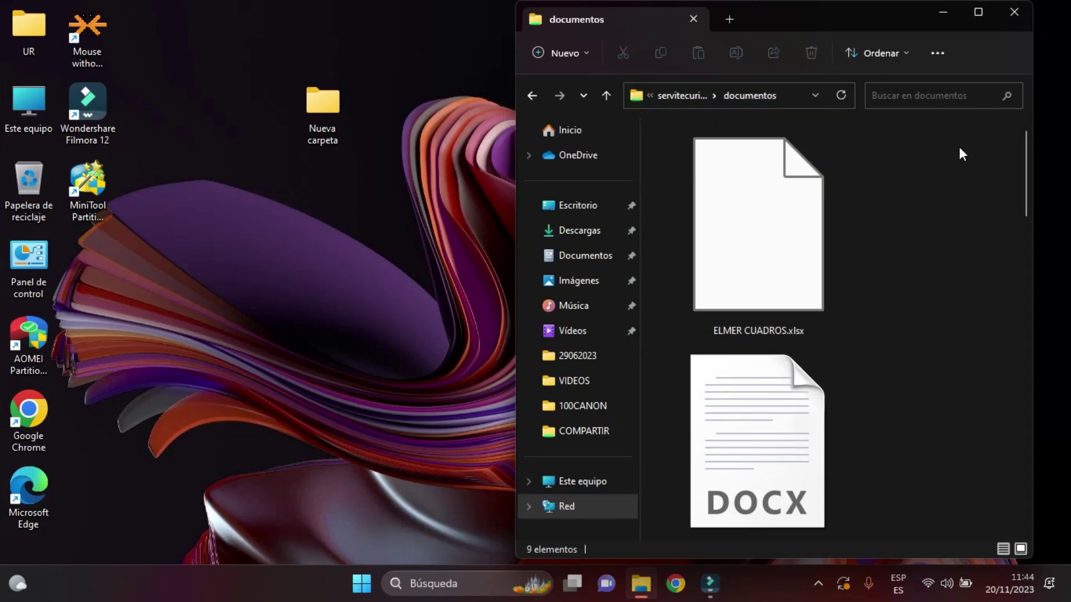
Browse from This PC to Documents > Wondershare > Wondershare Filmora > Recorded.
click(19, 98)
double_click(19, 98)
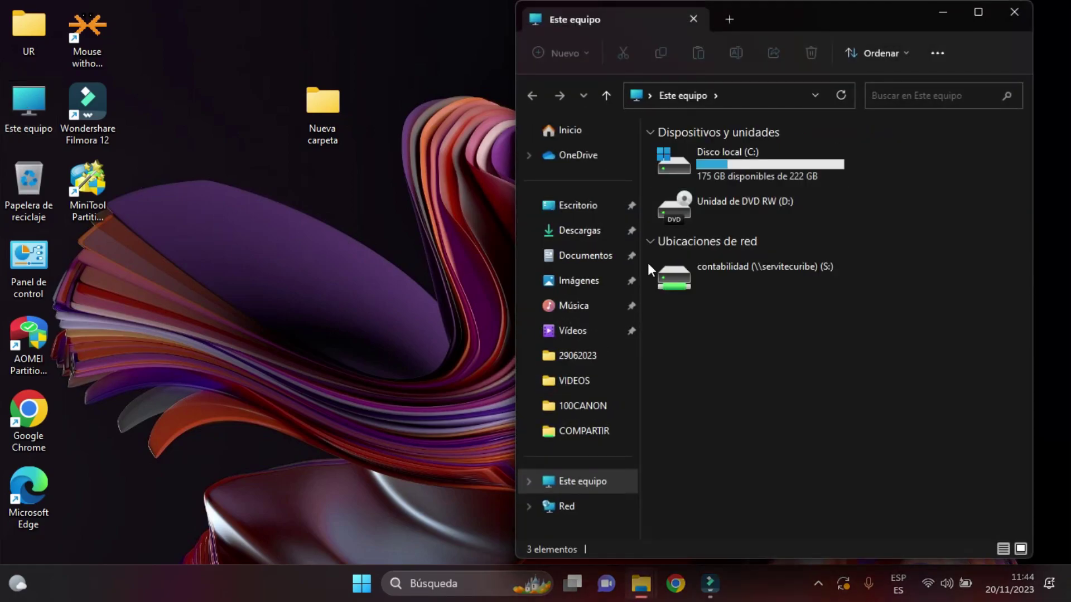
click(595, 254)
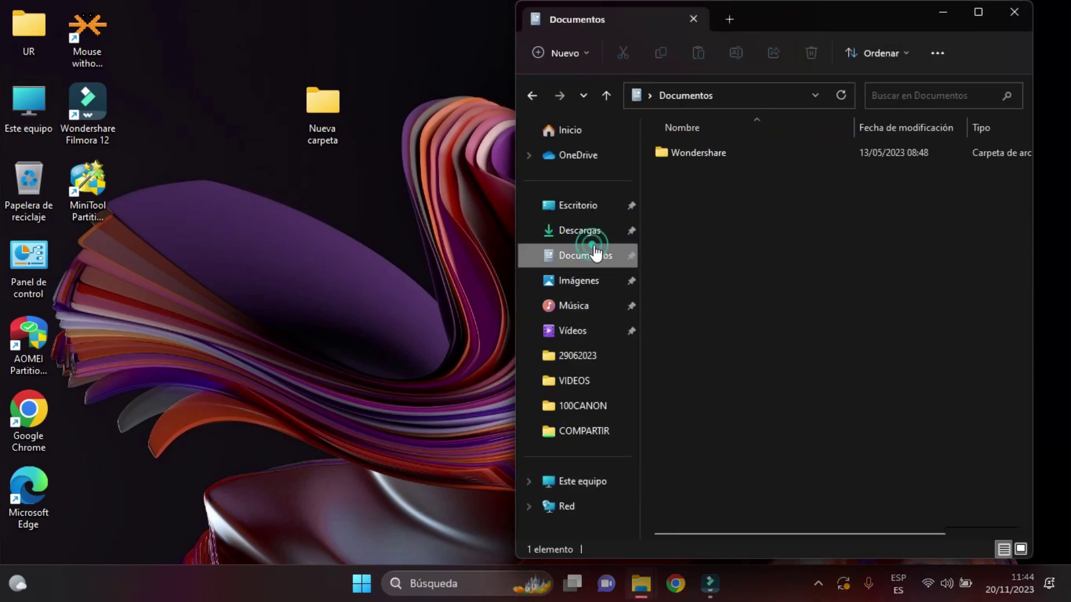
double_click(717, 149)
double_click(718, 154)
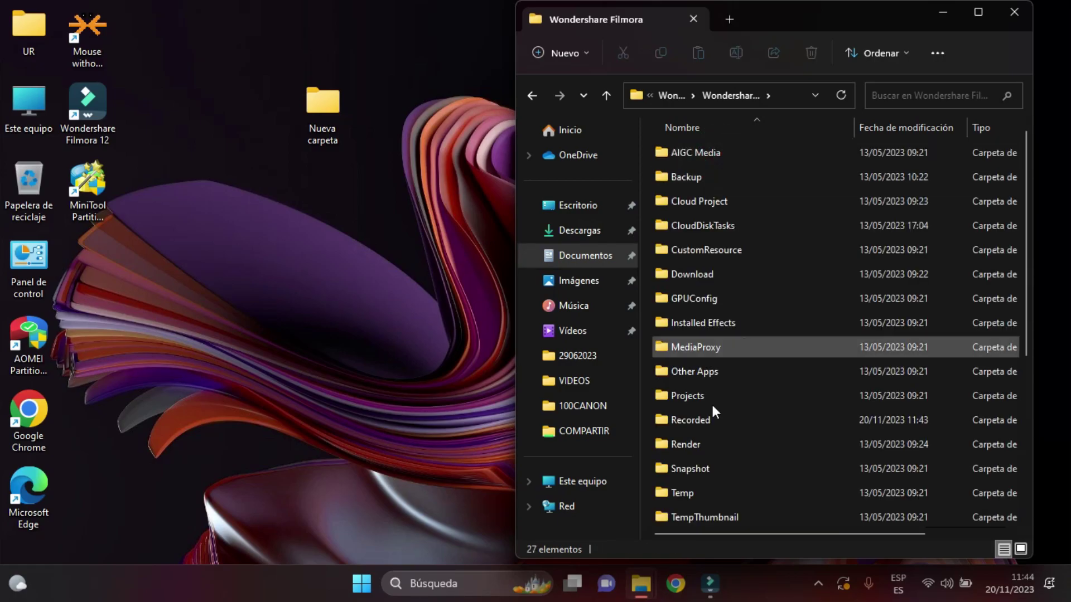
double_click(709, 414)
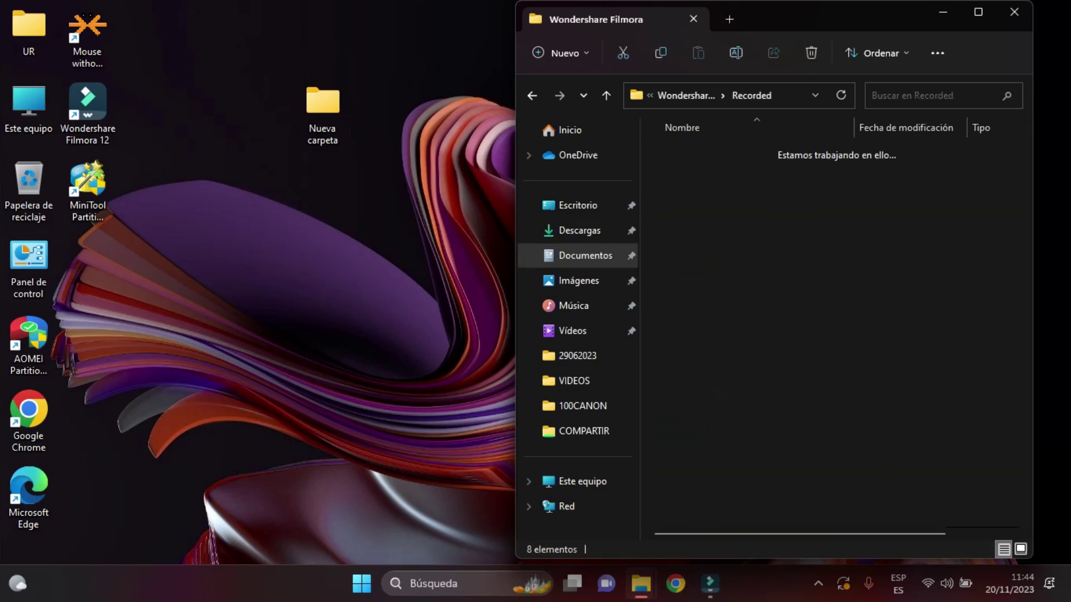
Sort recordings by date and copy VID_20231120_113649 into the servitecuribe documentos share.
drag(846, 15, 295, 46)
drag(275, 565, 309, 527)
double_click(295, 50)
click(268, 121)
click(1014, 18)
drag(170, 232, 914, 283)
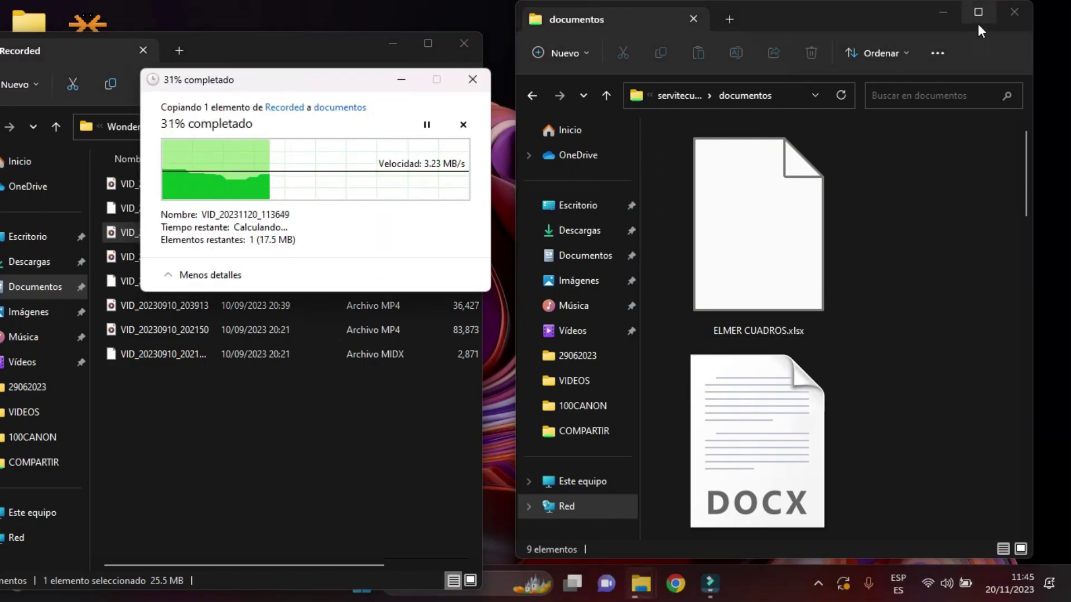
click(979, 13)
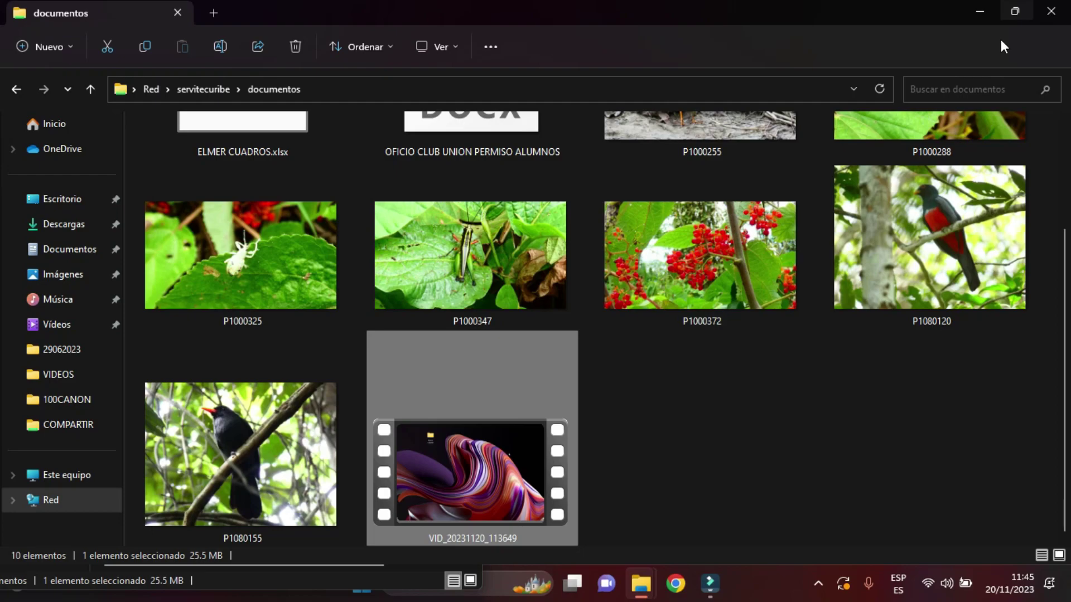
click(1012, 22)
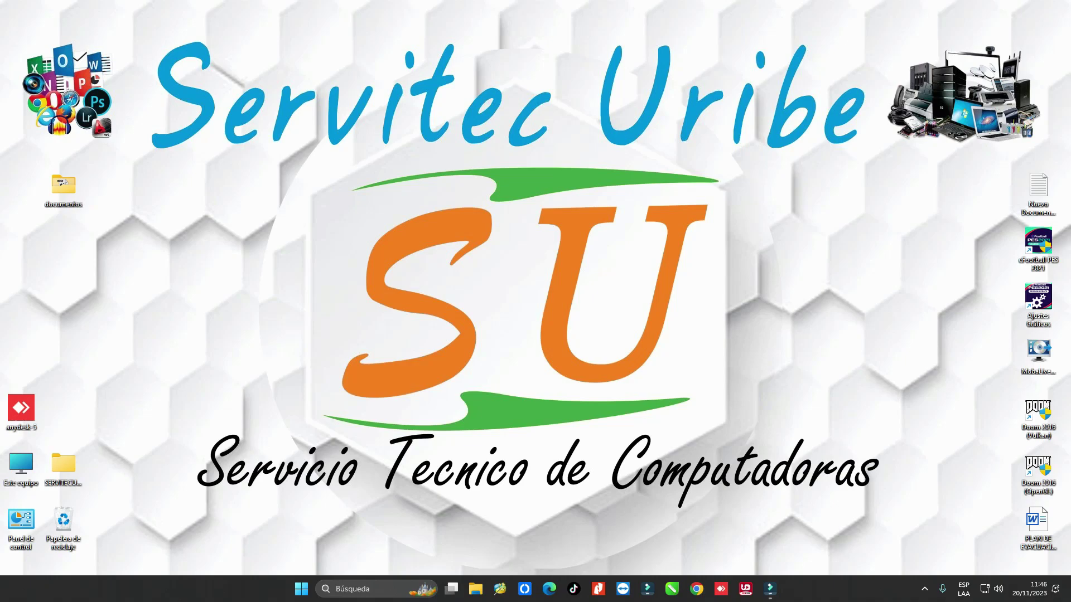
Search radminvpn in Chrome and download the free installer from radmin-vpn.com.
click(696, 589)
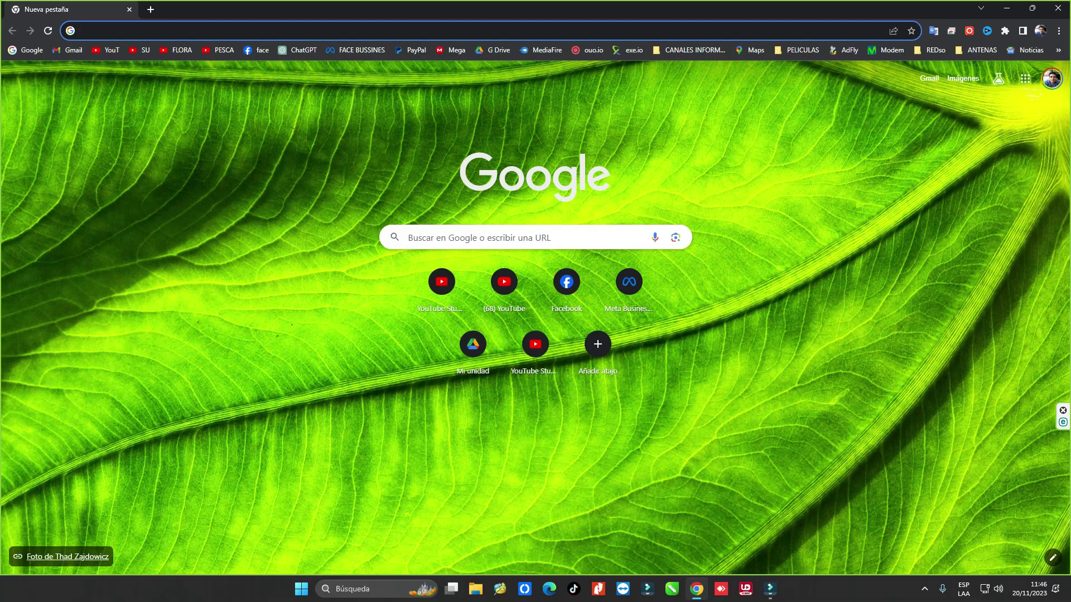
text(radminv)
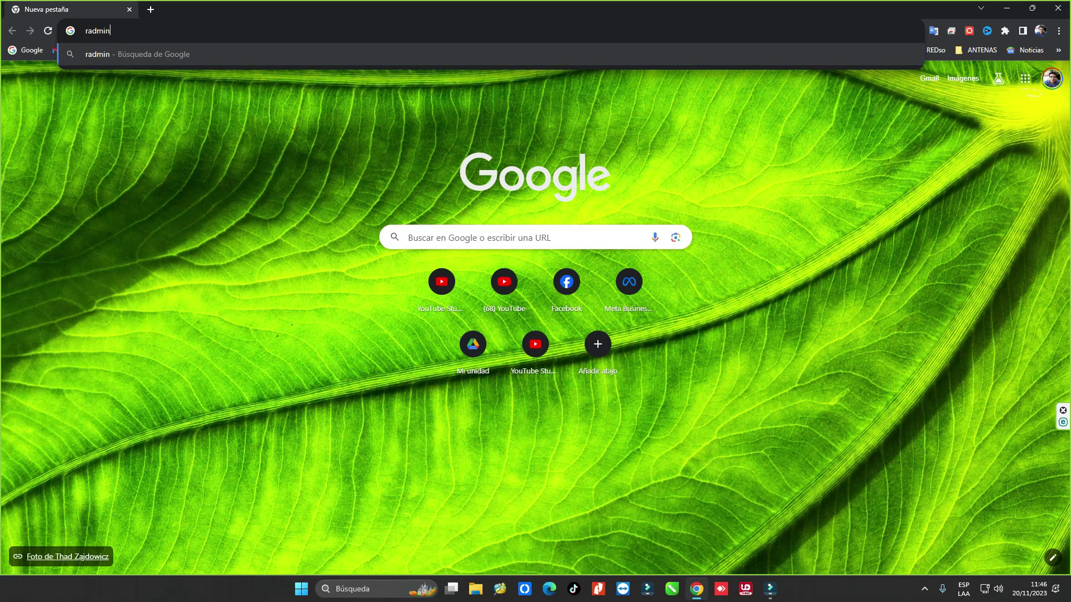
text(pn)
key(Return)
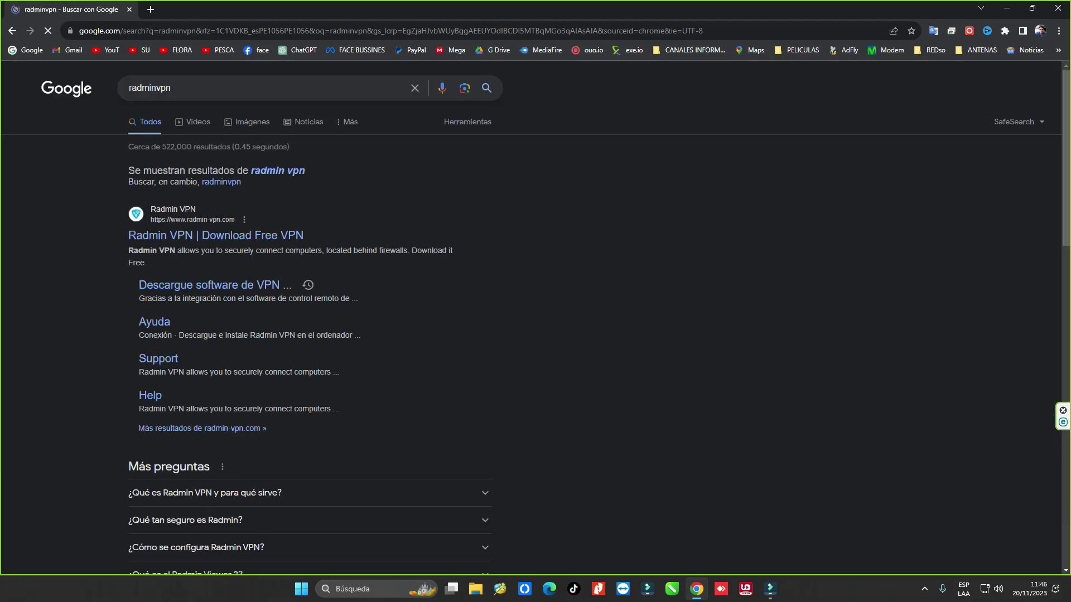
click(216, 235)
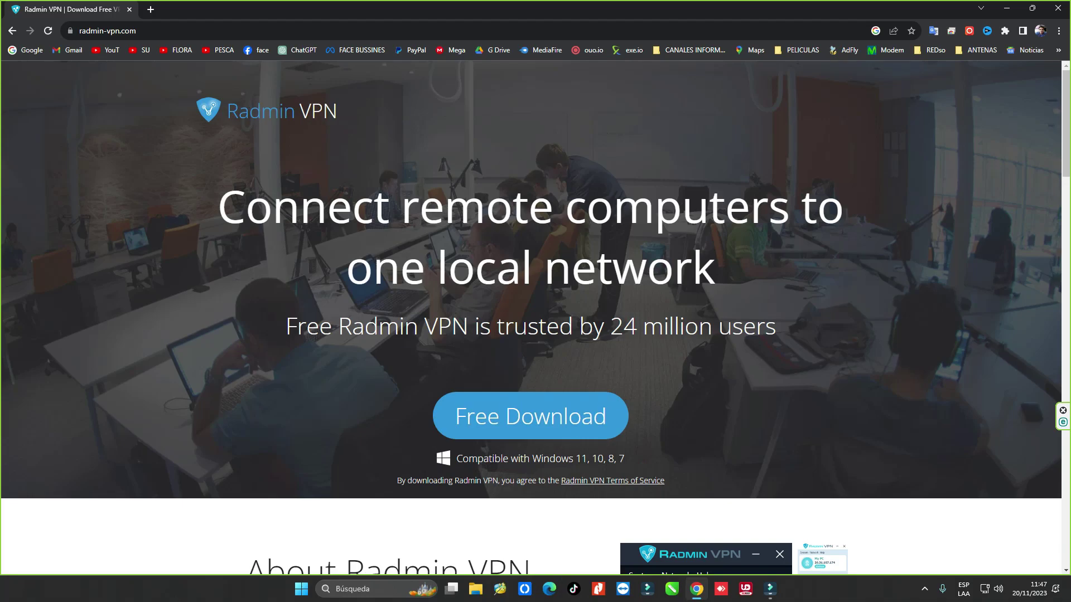
click(530, 416)
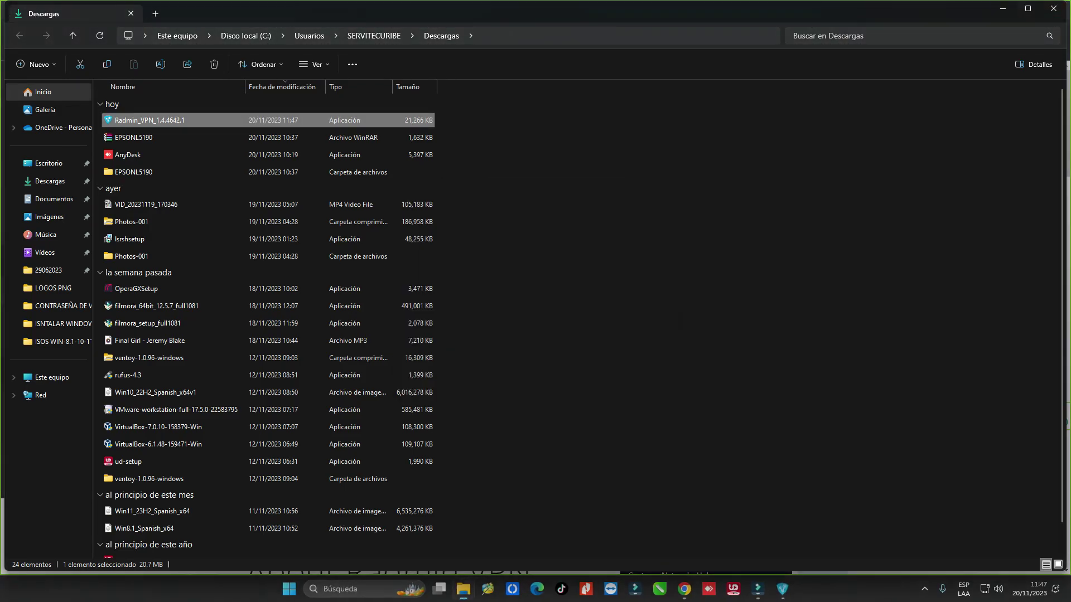
Install Radmin_VPN_1.4.4642.1 from the Descargas folder.
key(Return)
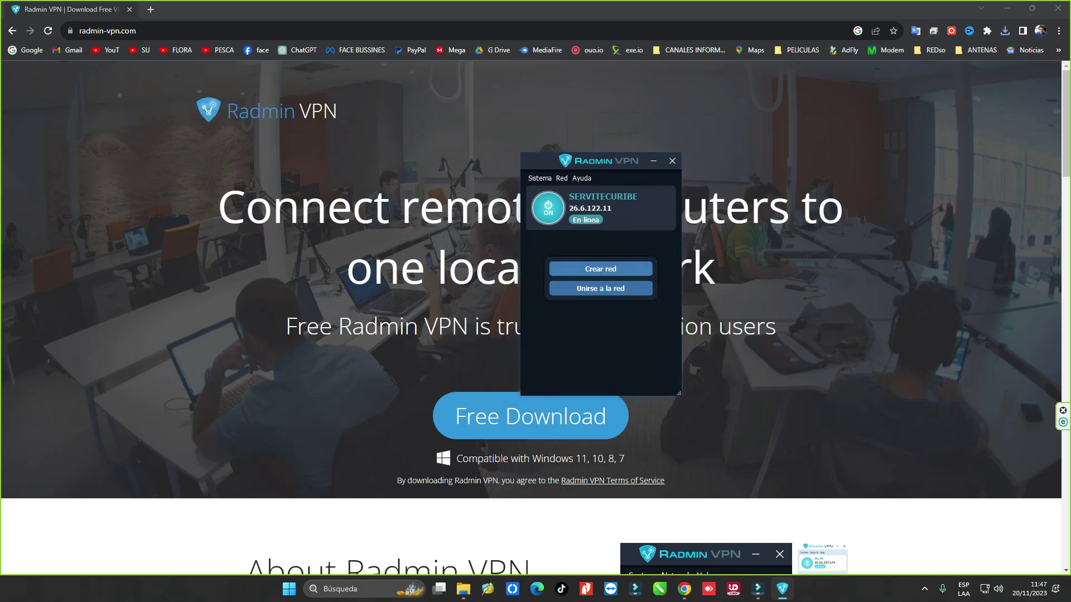
Create the network YOU-SERVI, entering and confirming its password.
click(601, 269)
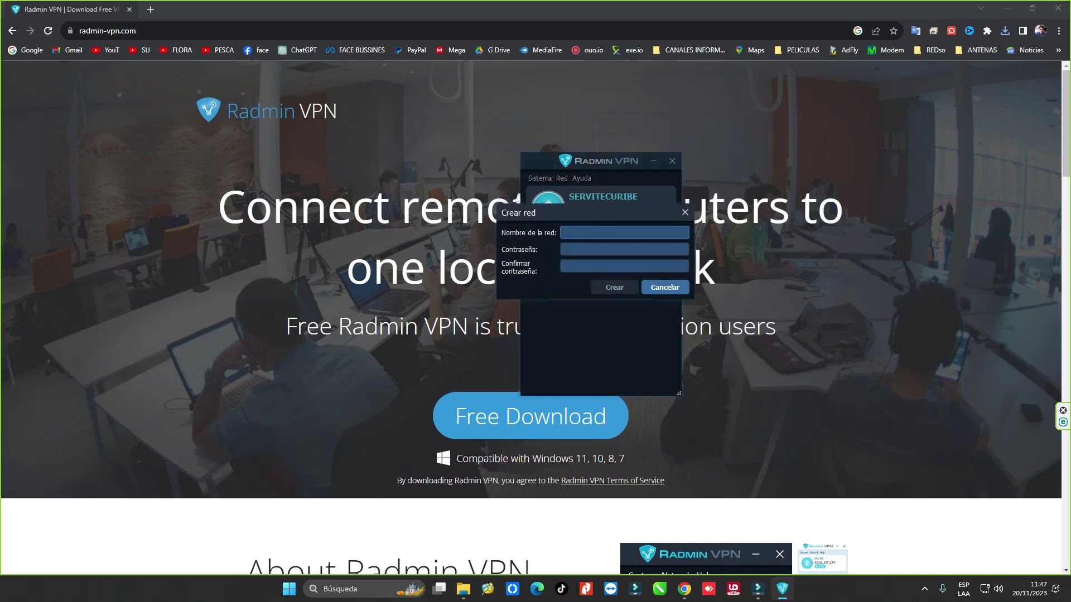
text(you)
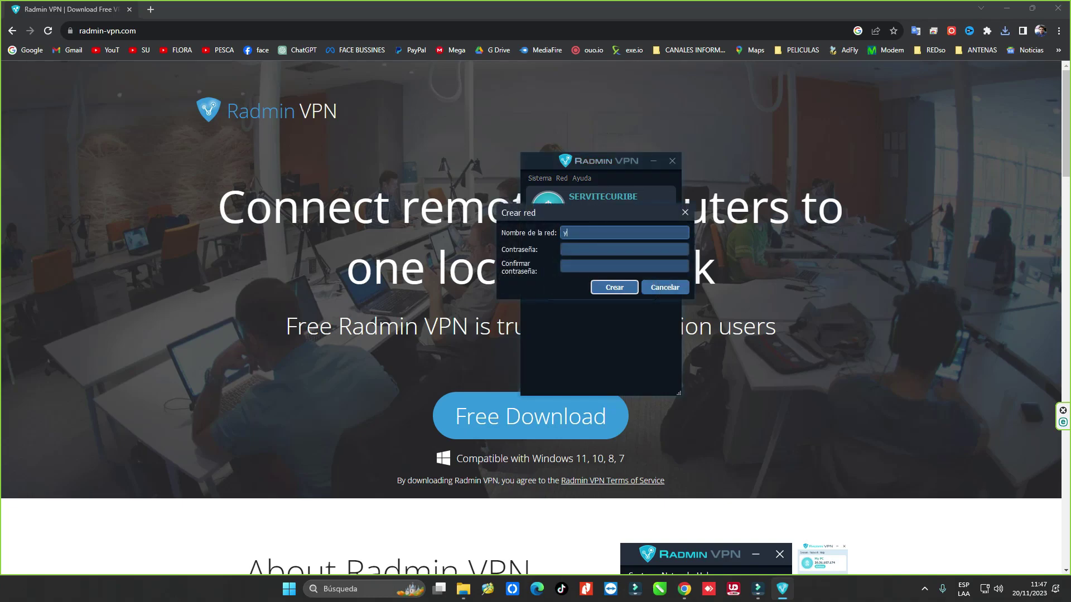
key(BackSpace)
key(BackSpace)
key(BackSpace)
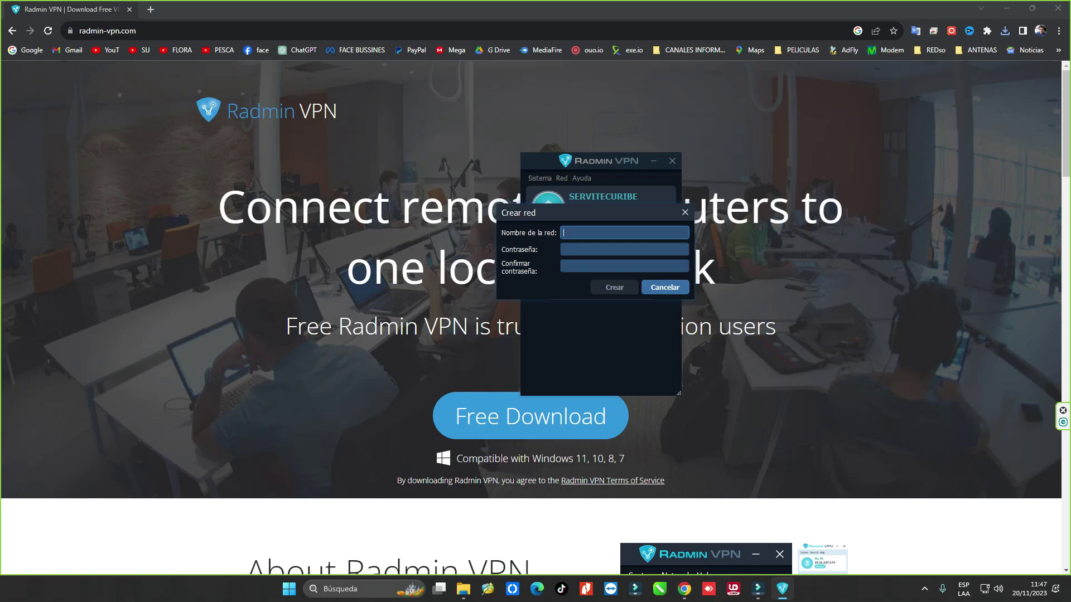
text(YOU)
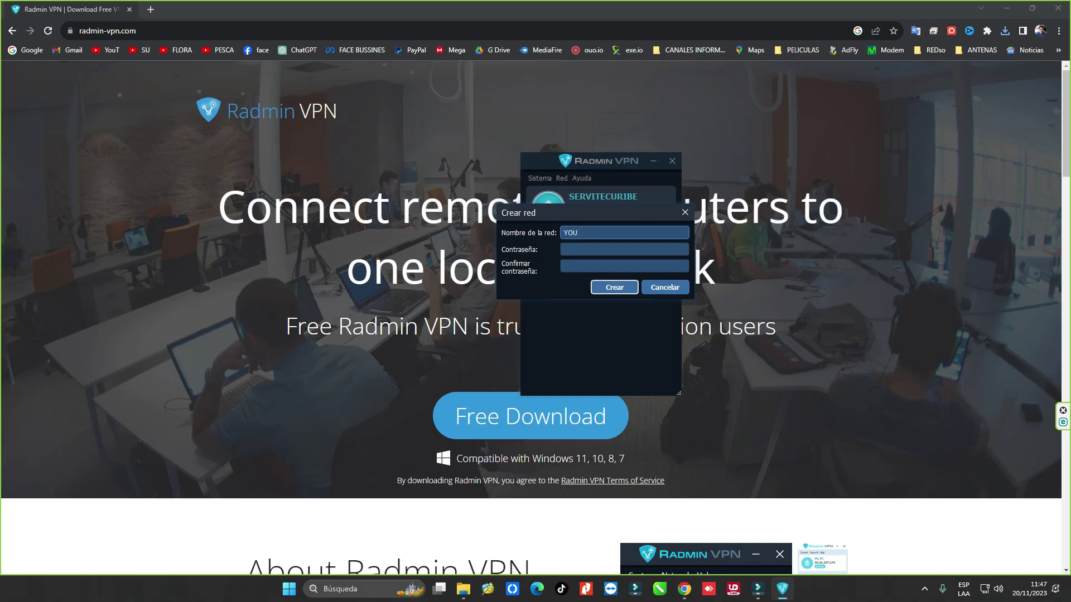
text(-SERVI)
click(624, 250)
text(••••••)
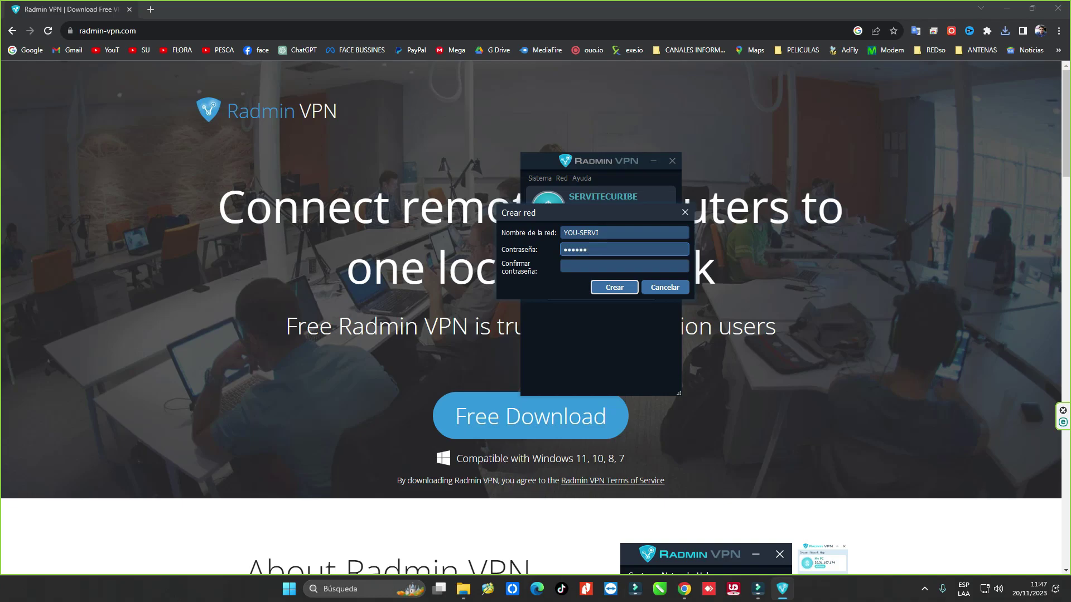
click(624, 266)
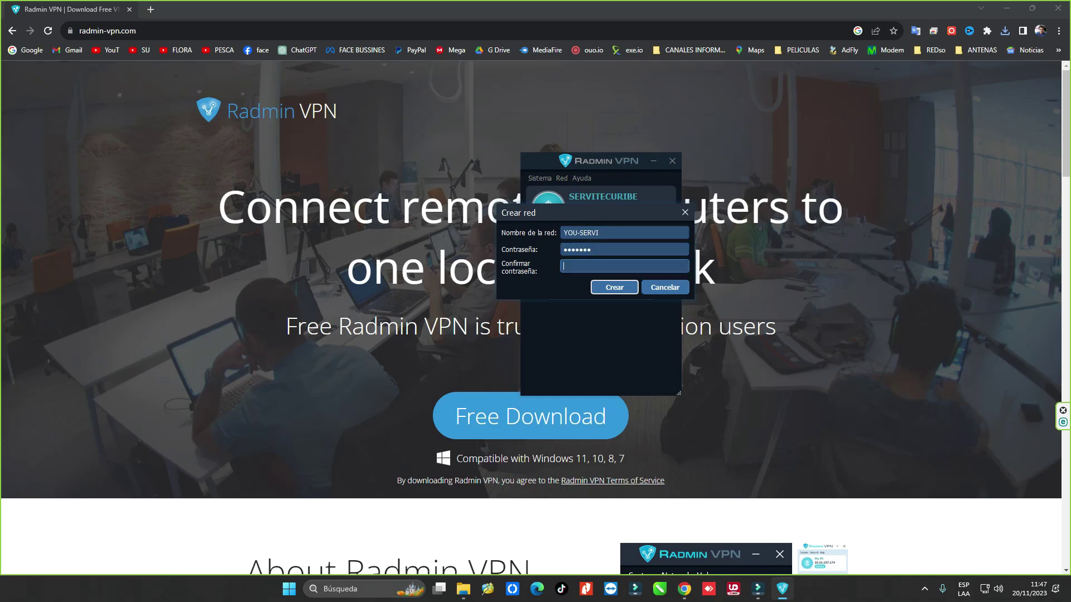
text(••••••)
key(Tab)
key(Tab)
key(Tab)
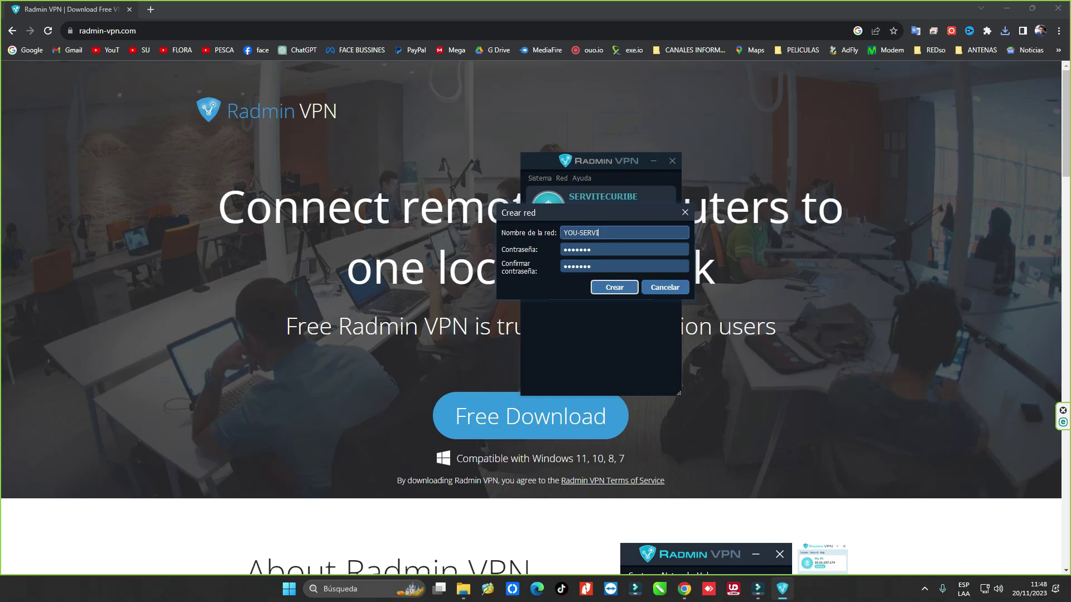
key(Tab)
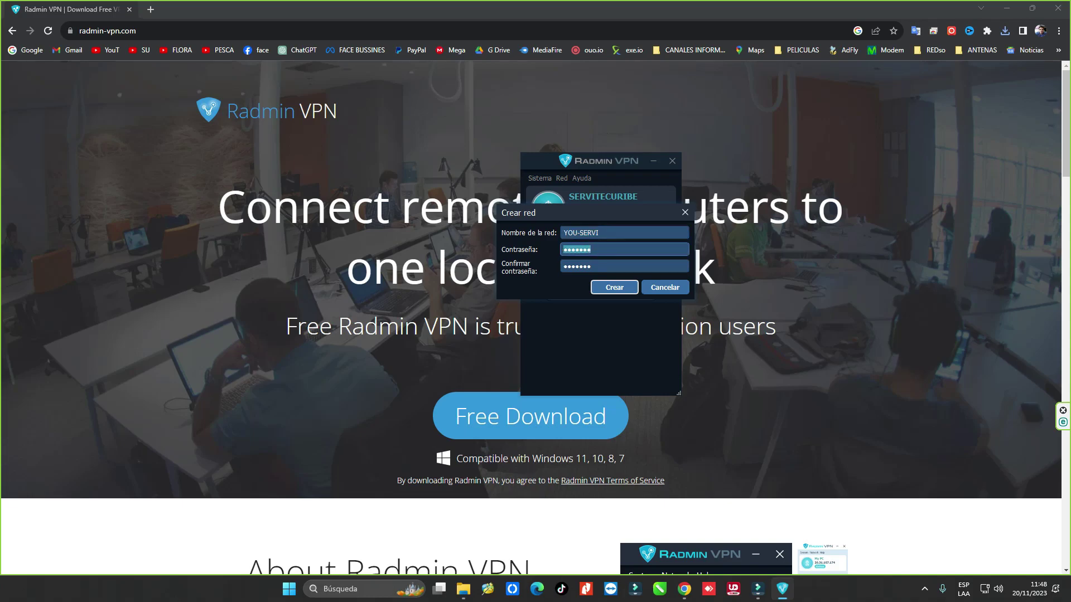
key(Return)
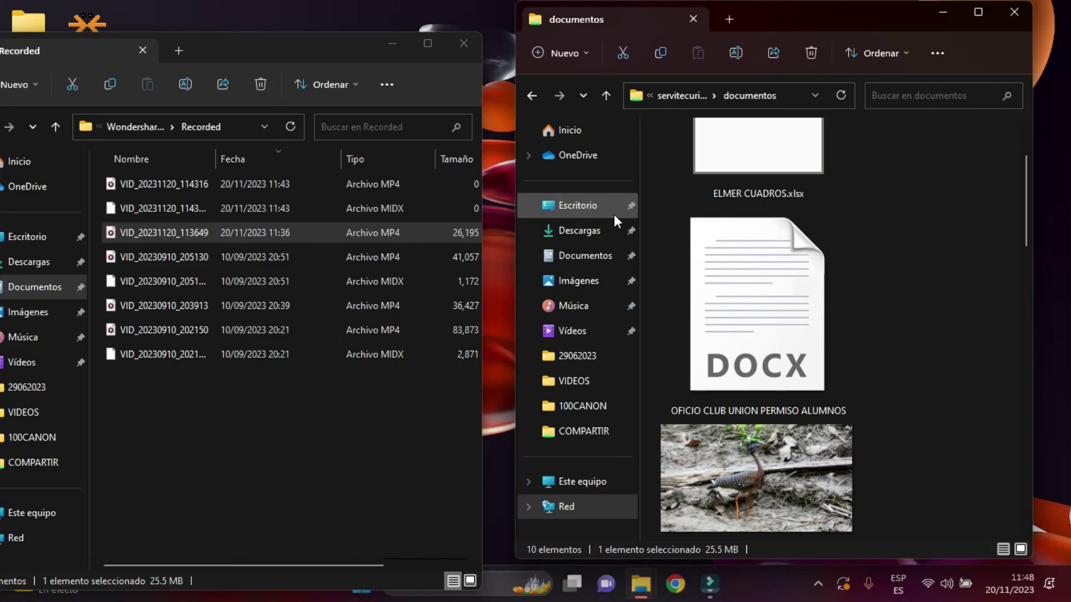
Close the Recorded window and search radminvpn in a maximized Chrome window.
click(463, 44)
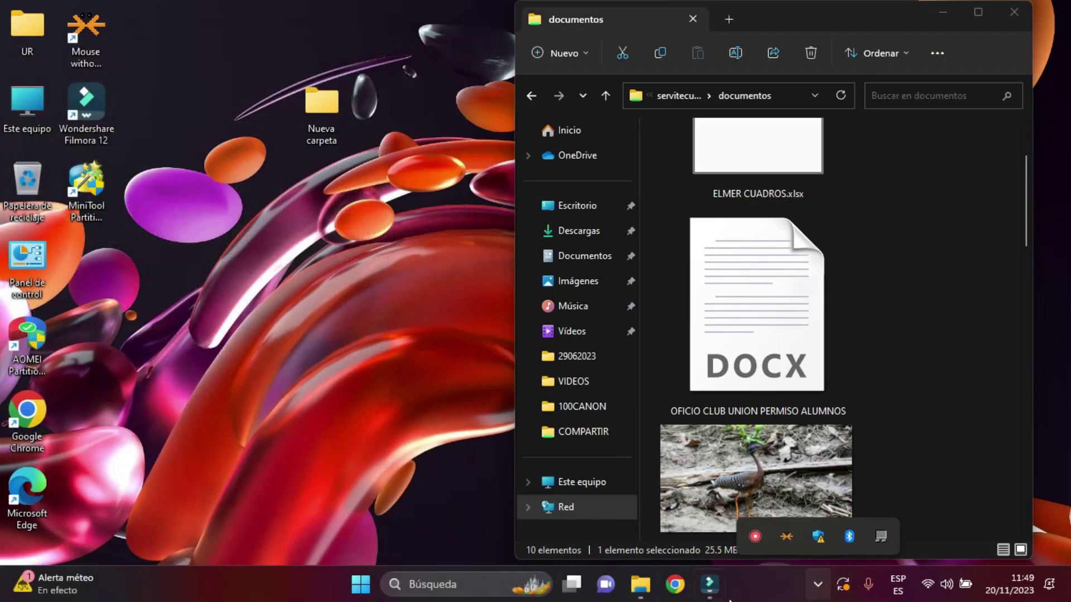
click(681, 592)
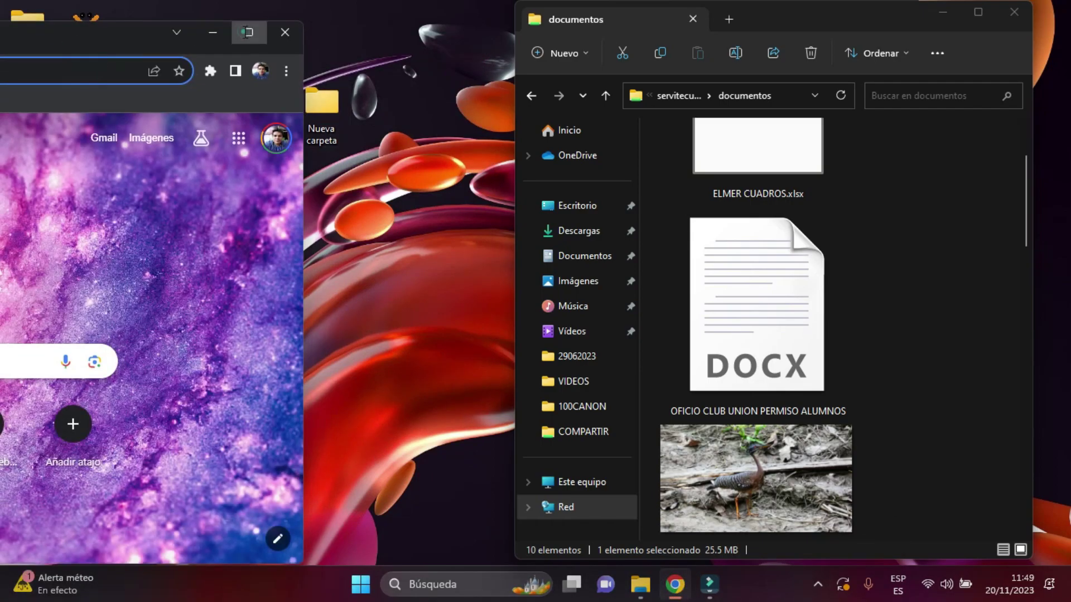
click(248, 34)
click(272, 46)
text(radmi)
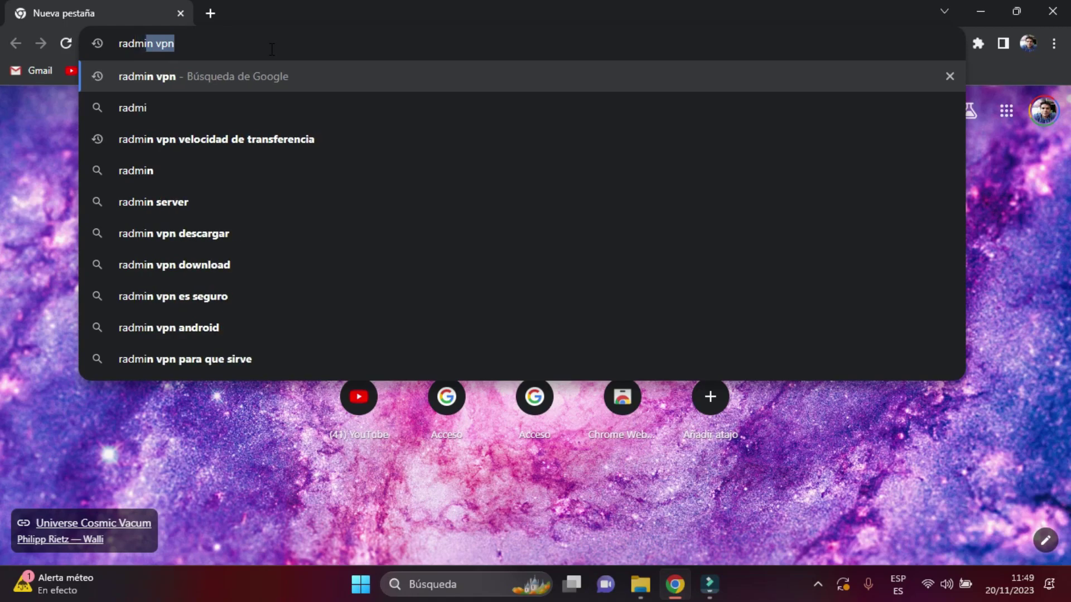
text(nvpn)
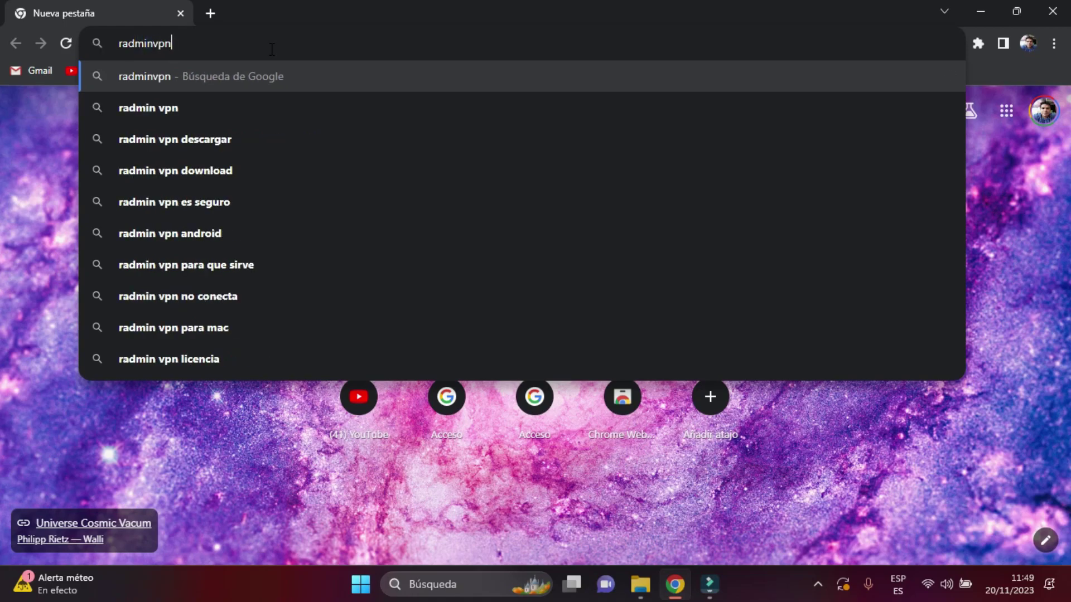
key(Return)
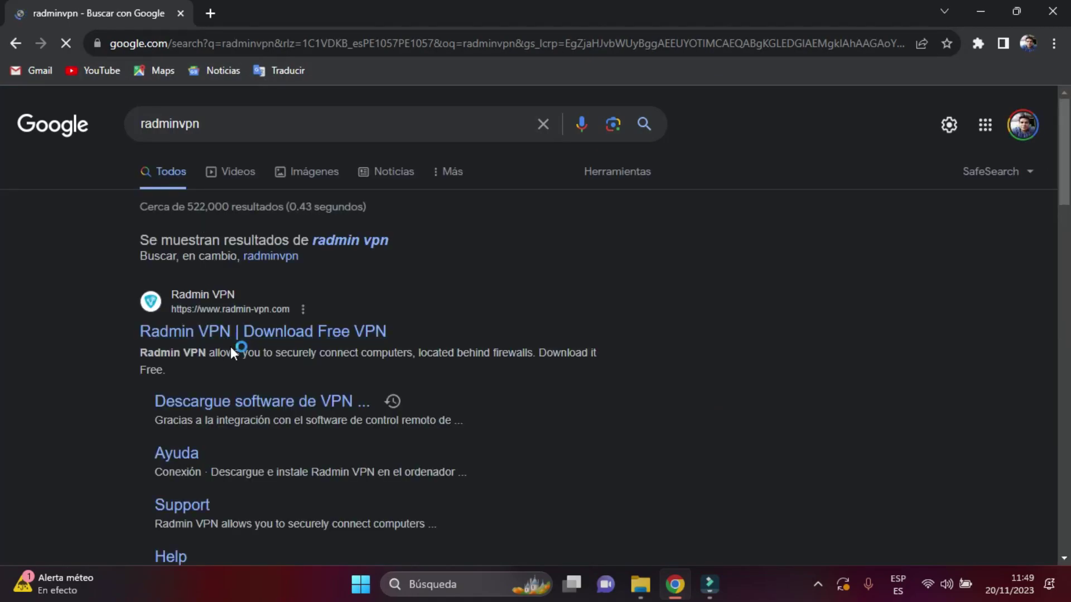
Download the Radmin VPN installer from radmin-vpn.com, launch it, and minimize Chrome.
click(243, 338)
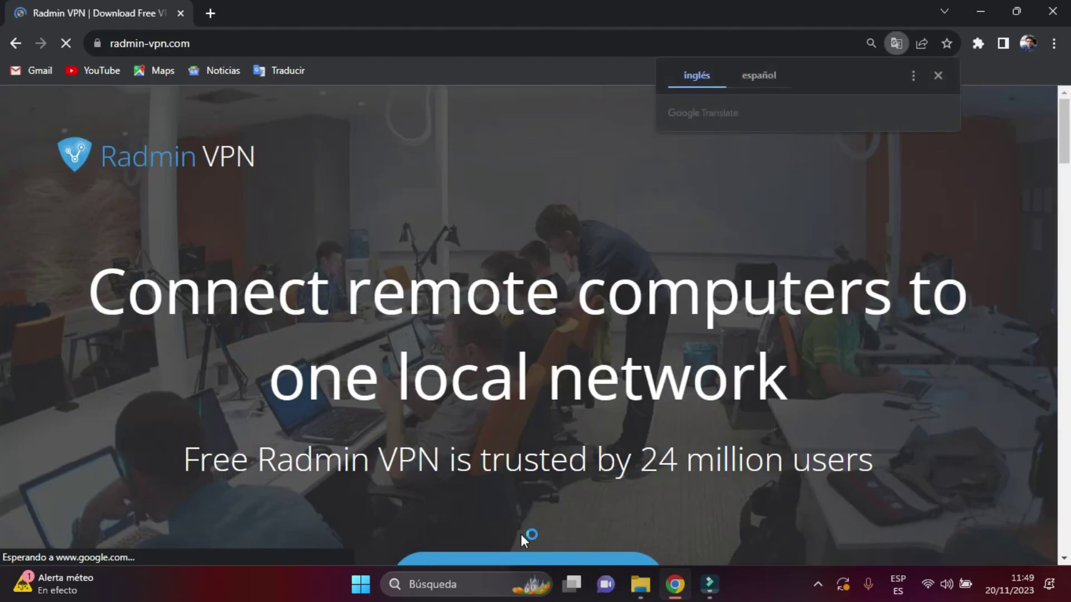
click(539, 559)
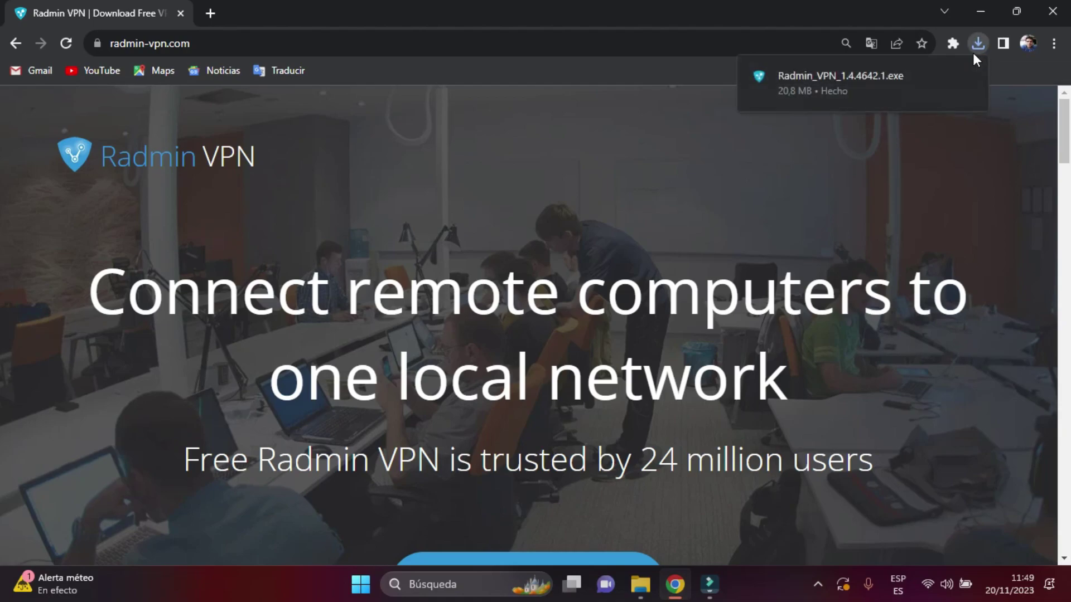
click(871, 76)
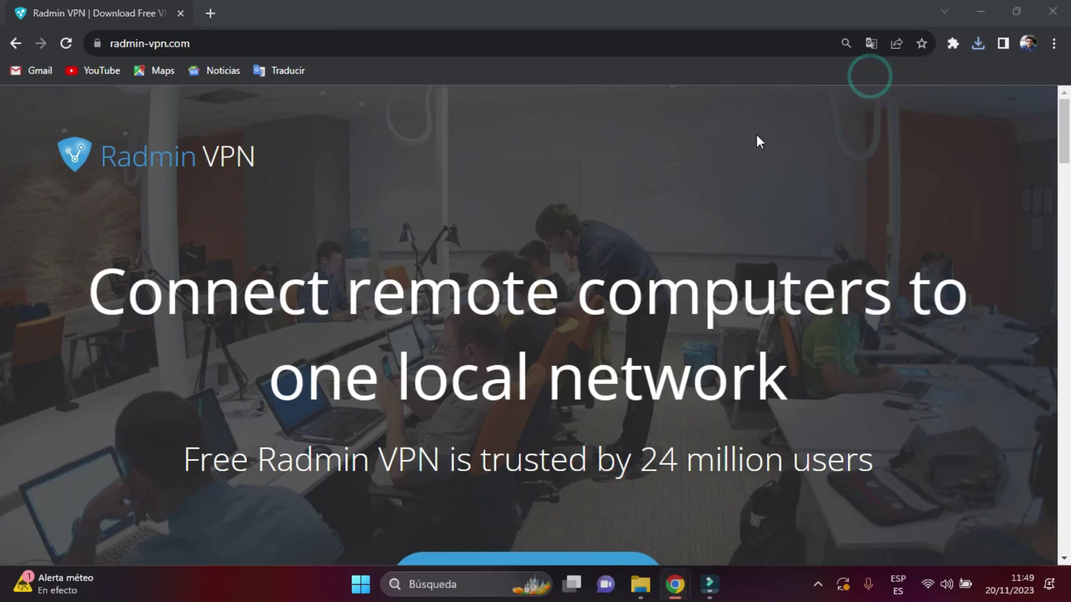
click(981, 12)
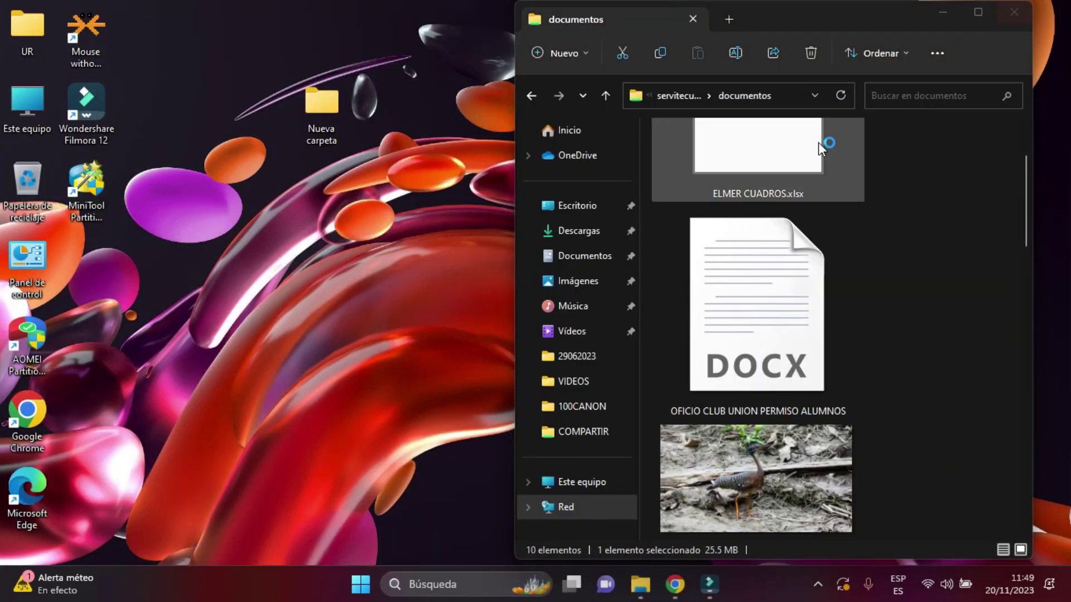
Close the documentos window and run the Radmin VPN installation.
click(1021, 13)
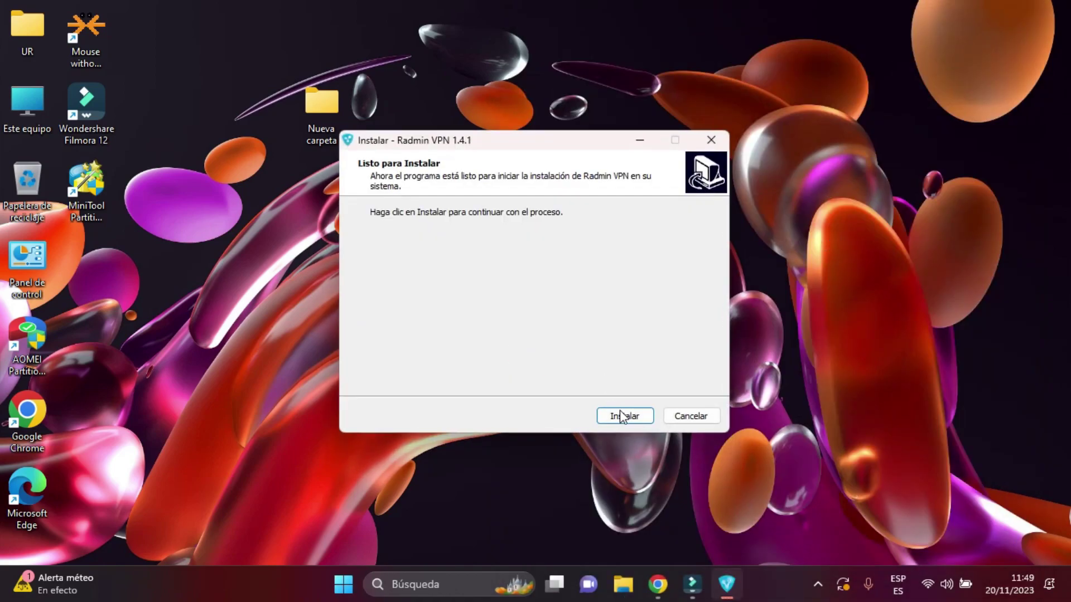
click(622, 416)
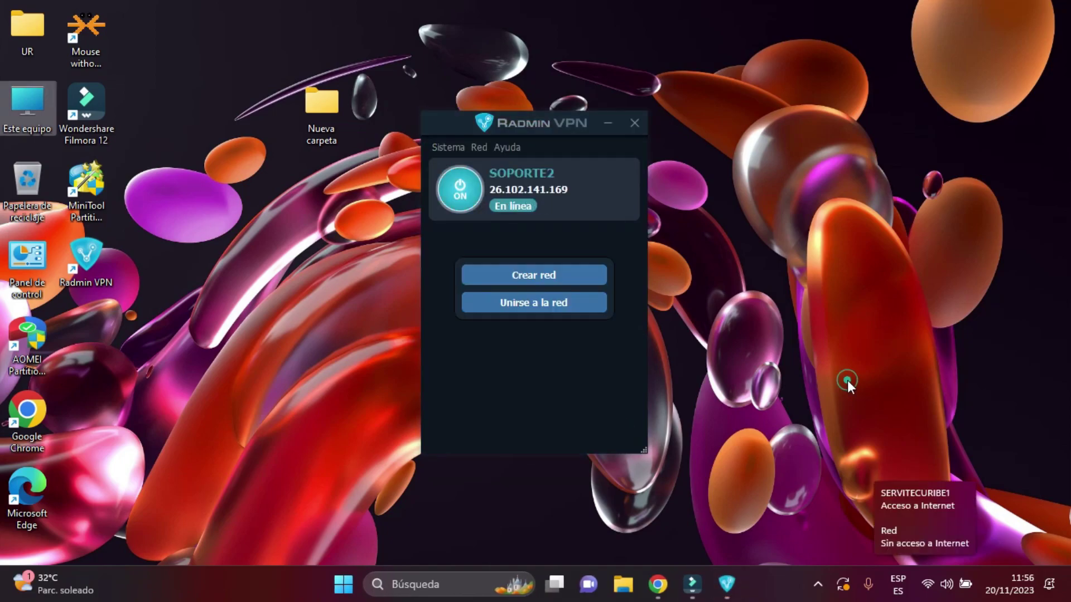
Connect this PC to the LURIBE Wi-Fi network instead of SERVITECURIBE1.
click(928, 589)
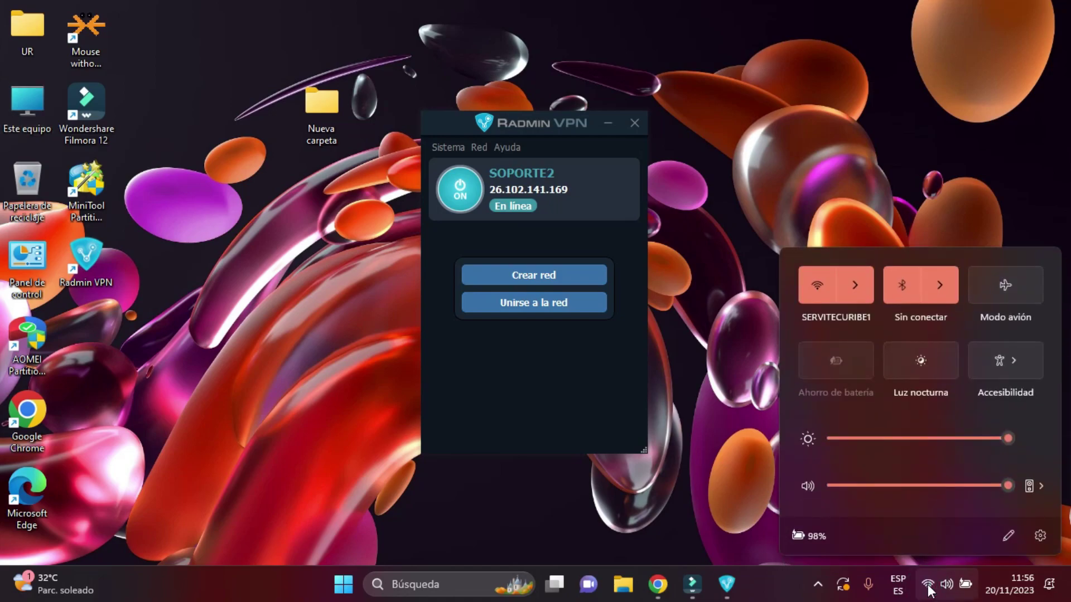
click(856, 290)
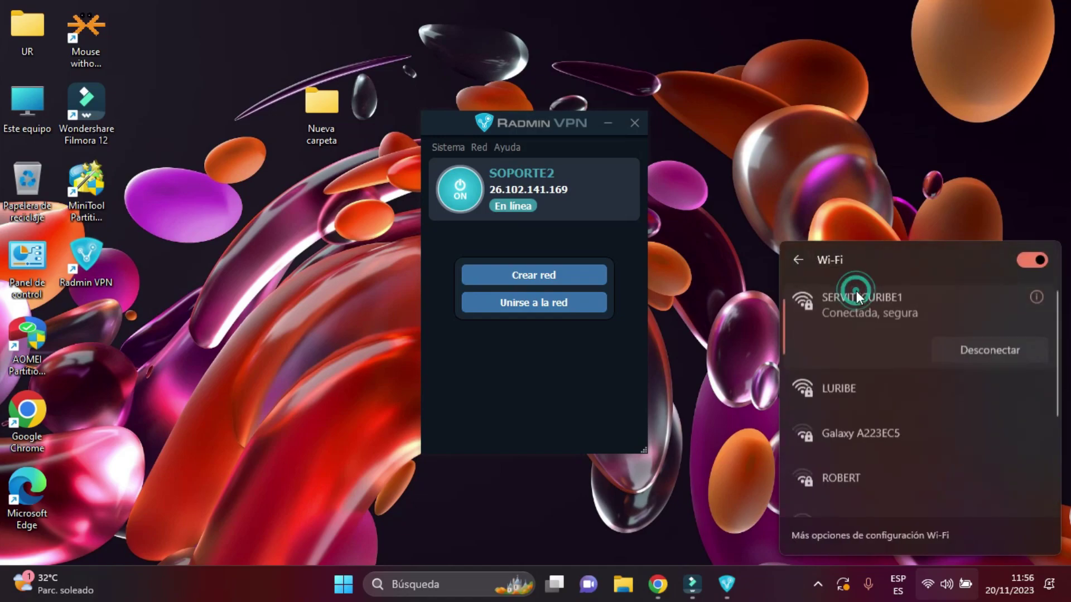
click(856, 380)
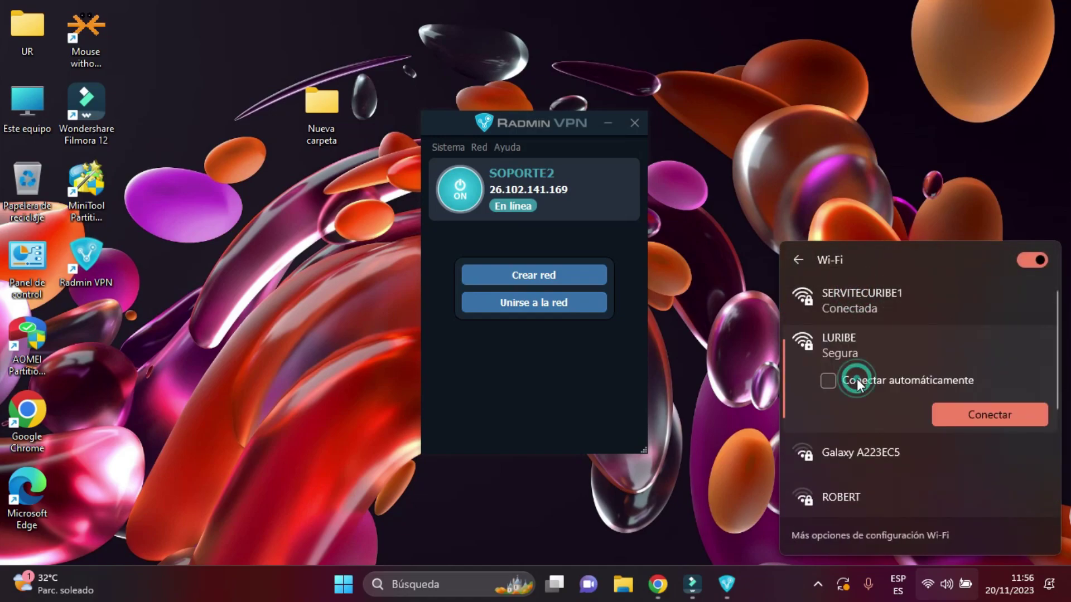
click(972, 422)
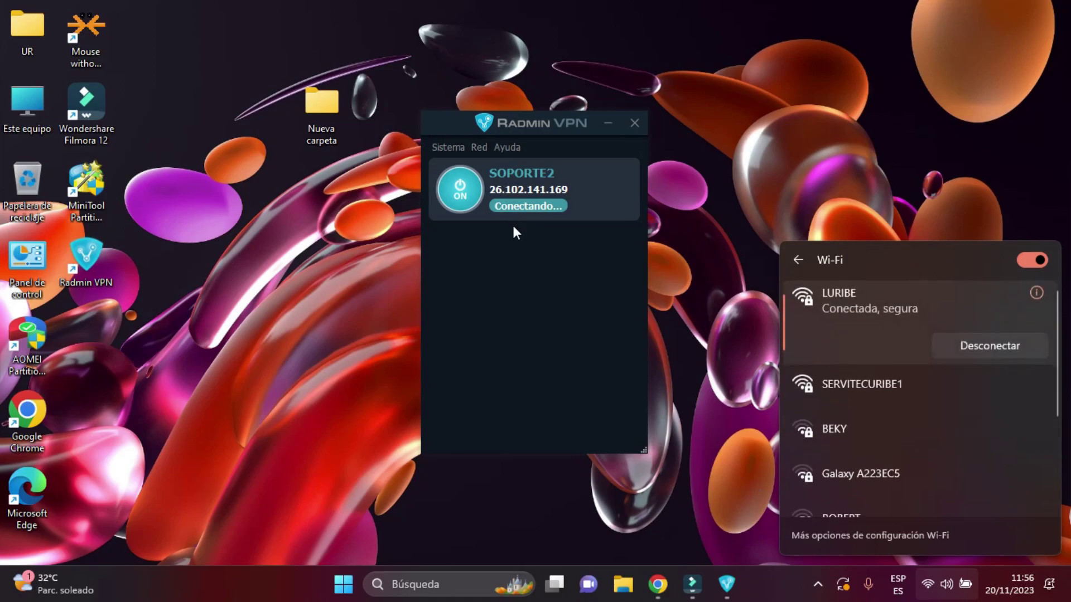
click(721, 353)
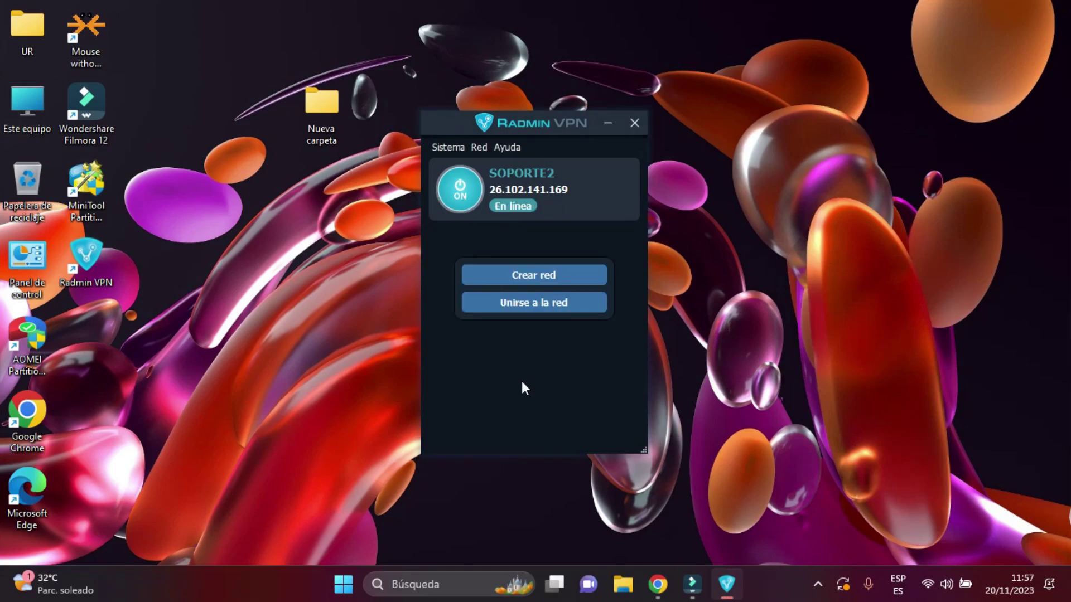
Join YOU-SERVI with its network password so SERVITECURIBE (26.6.122.11) shows connected.
click(543, 302)
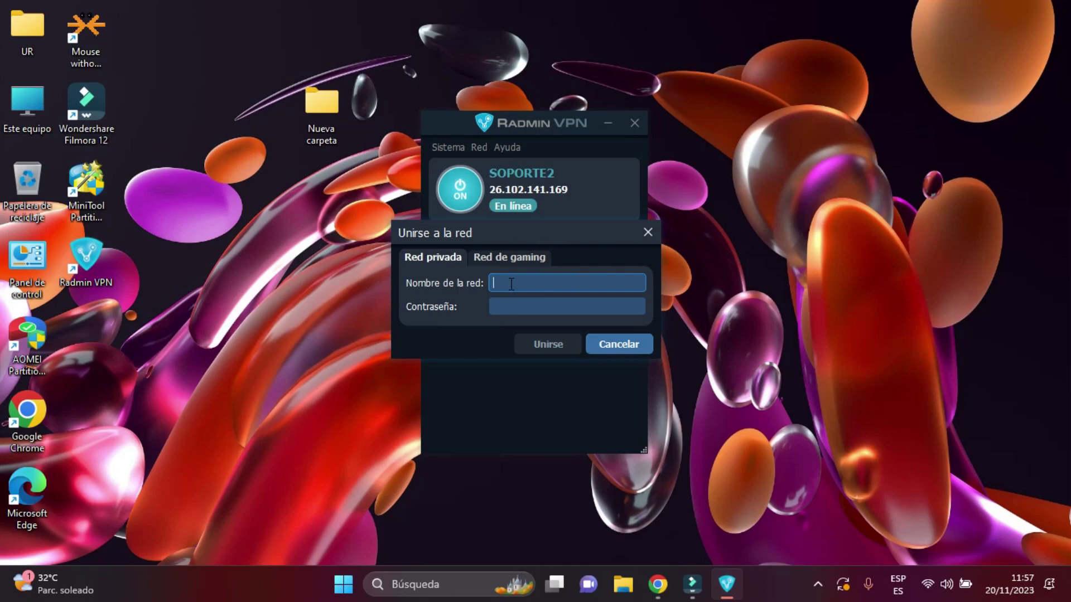
text(YOU)
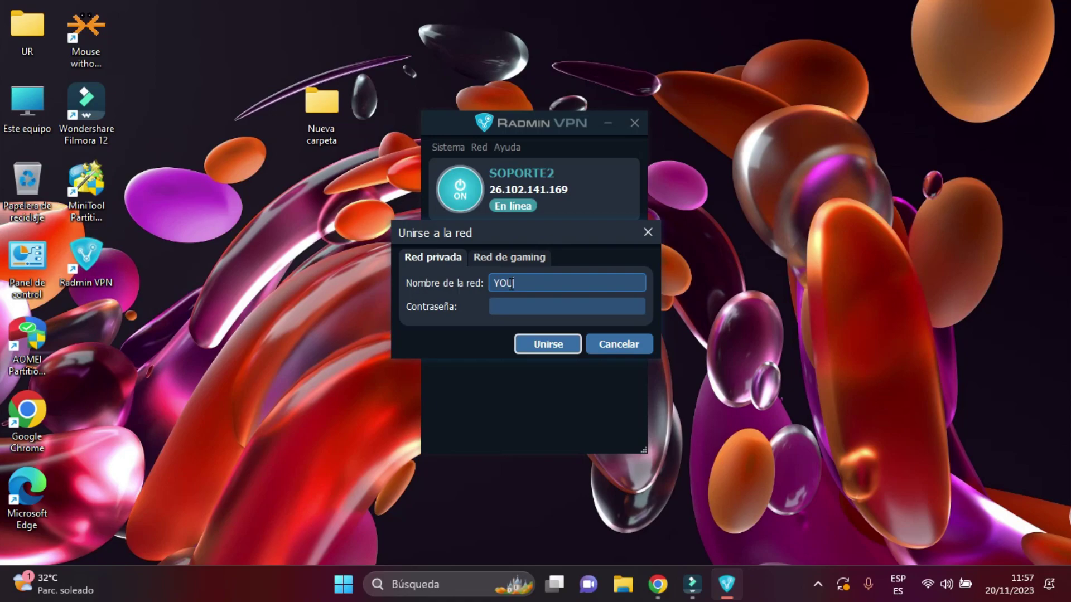
text(-SERVI)
click(510, 303)
text(1234567)
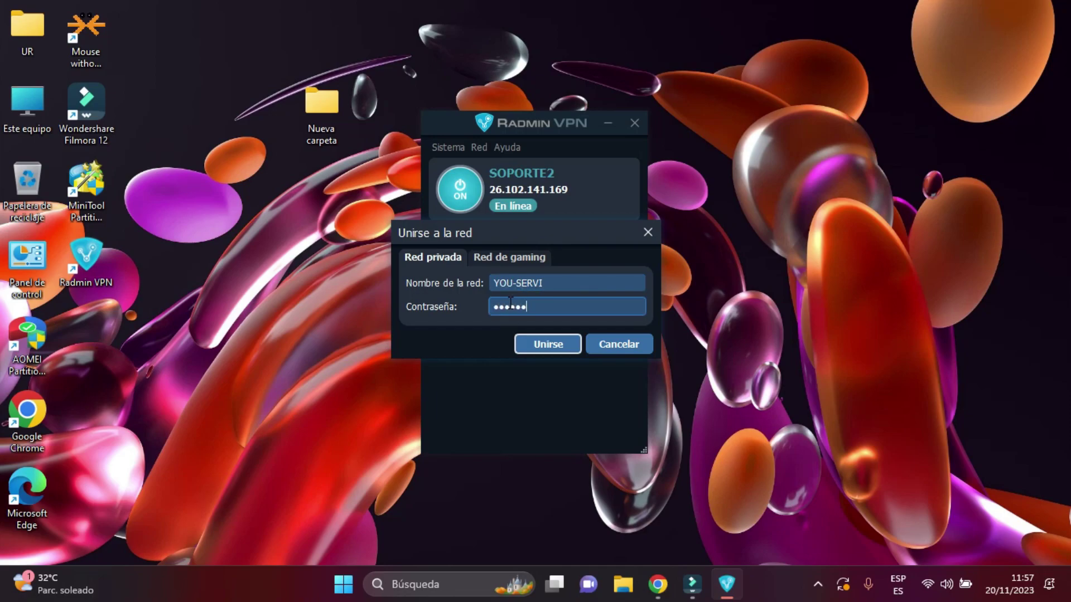
click(534, 346)
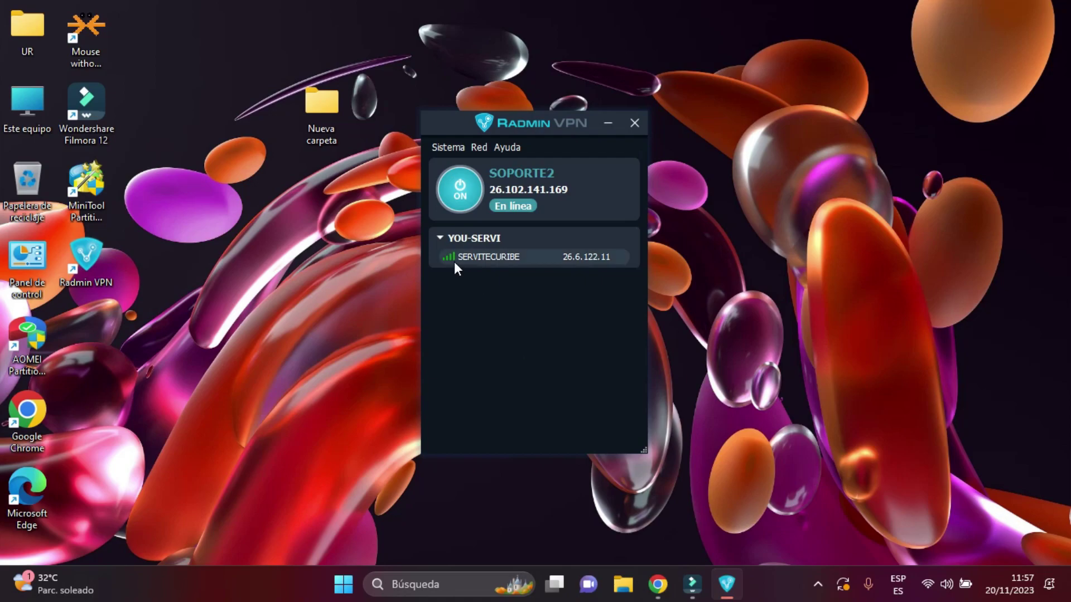
mouse_move(446, 262)
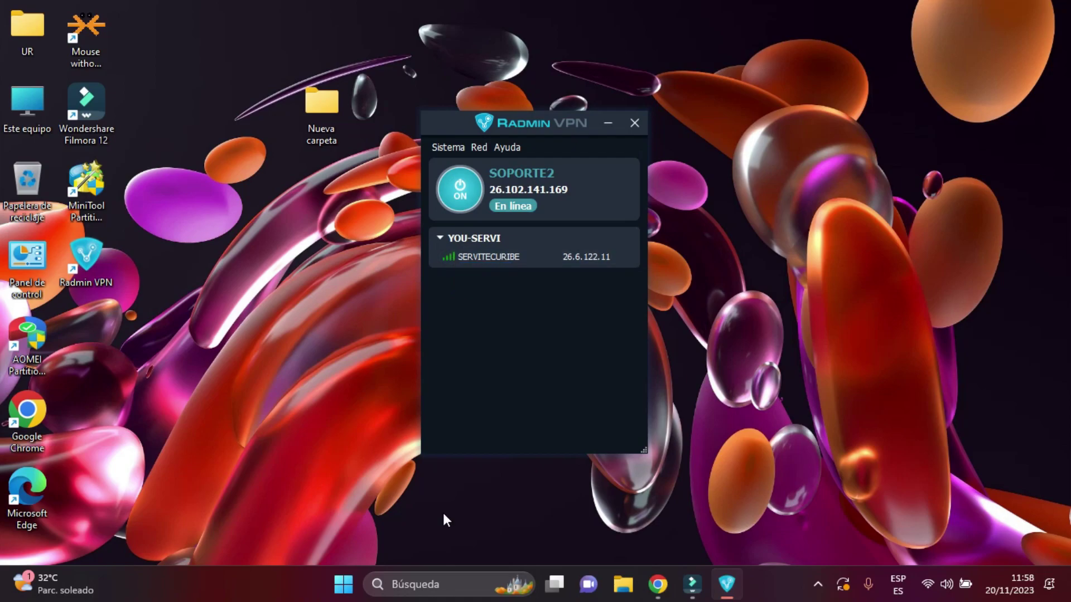
Open \\servitecuribe from the Run dialog to list its COMPARTIR, documentos and Users shares.
key(super+r)
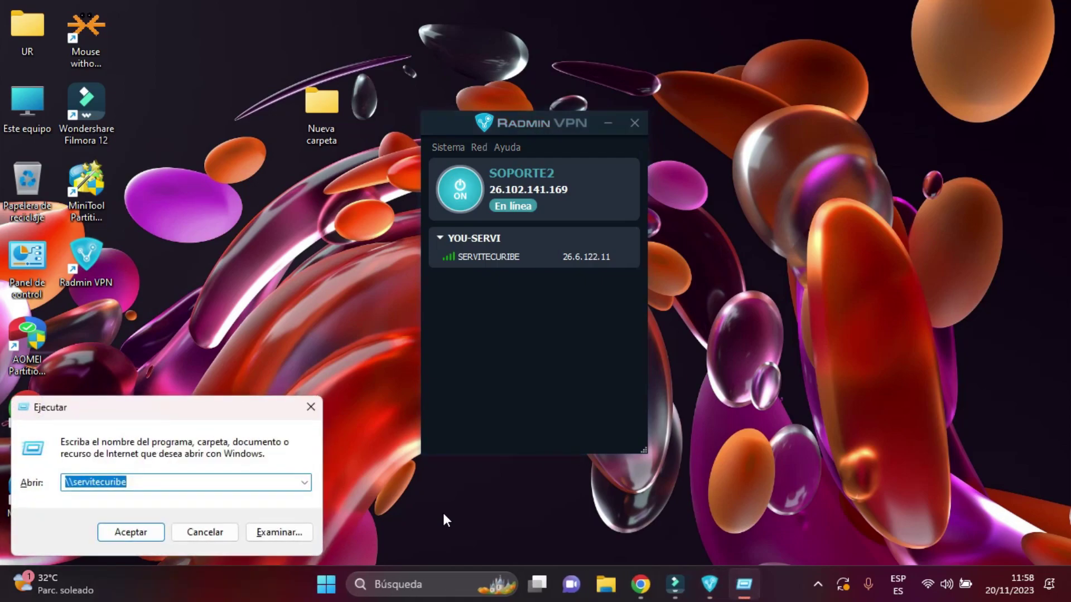
click(141, 482)
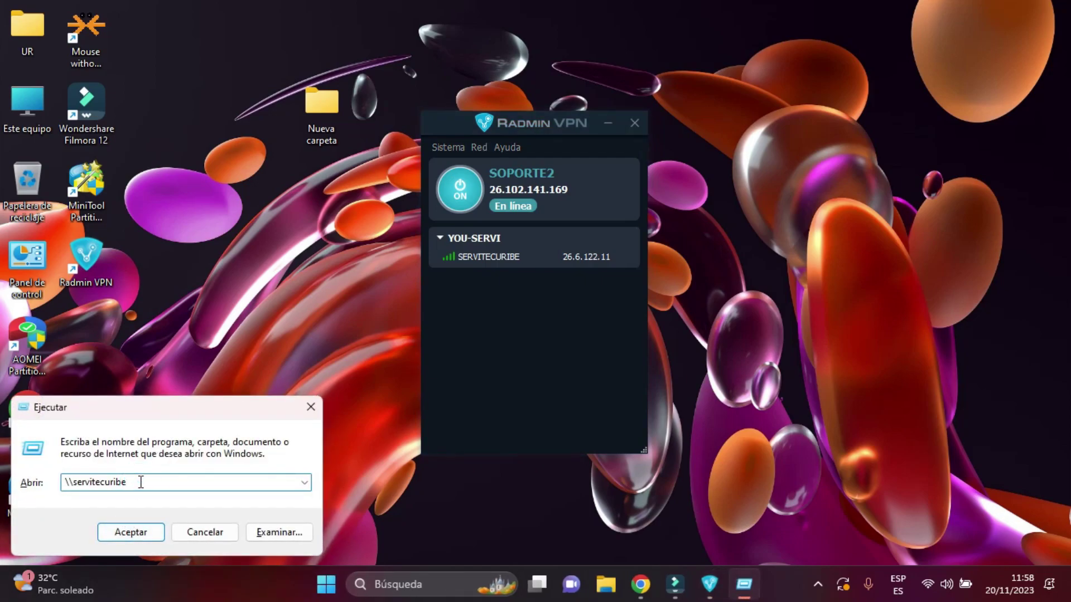
click(132, 533)
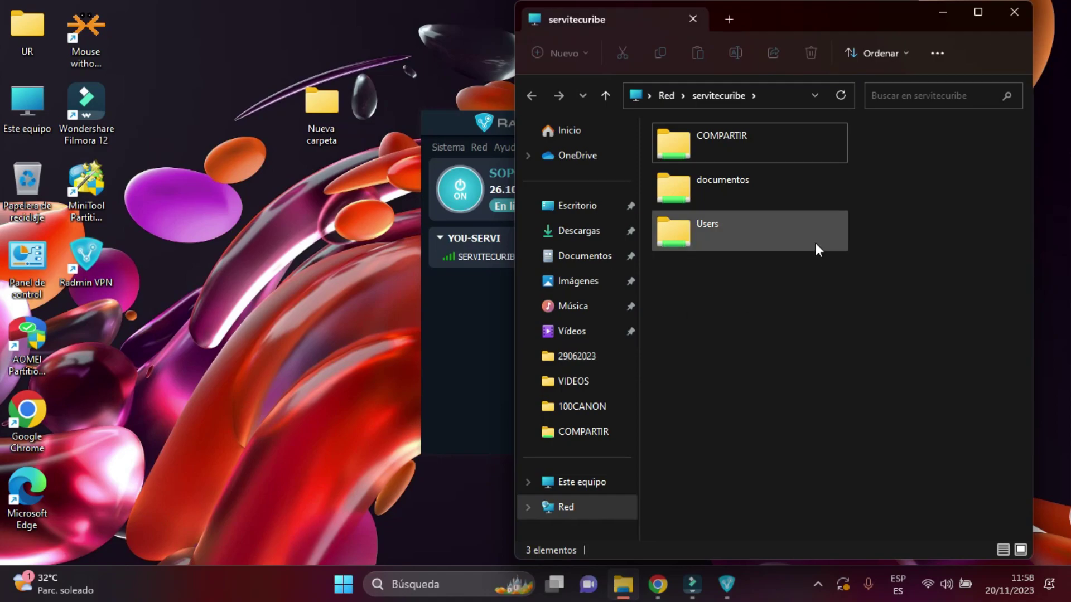
Browse the documentos share's files in a widened window, then return to the share list.
double_click(724, 188)
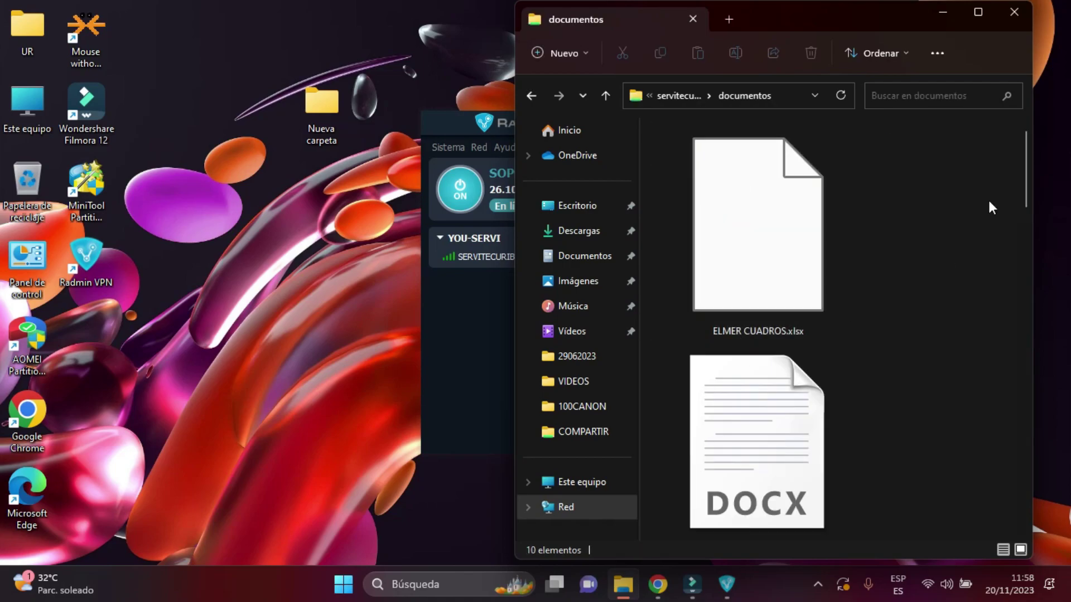
scroll(1004, 164, down, 5)
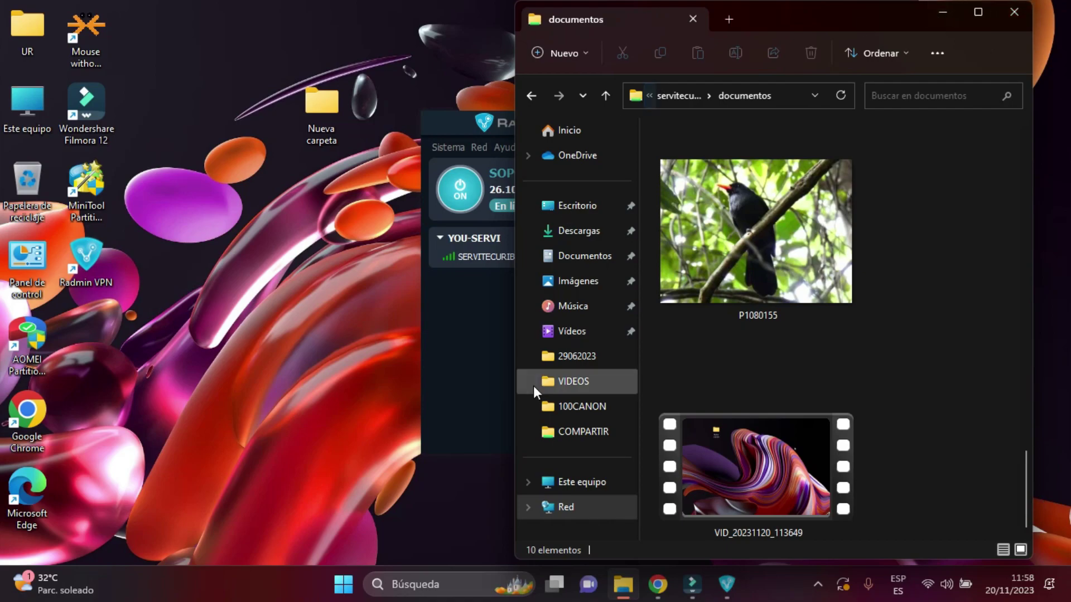
drag(514, 406, 184, 399)
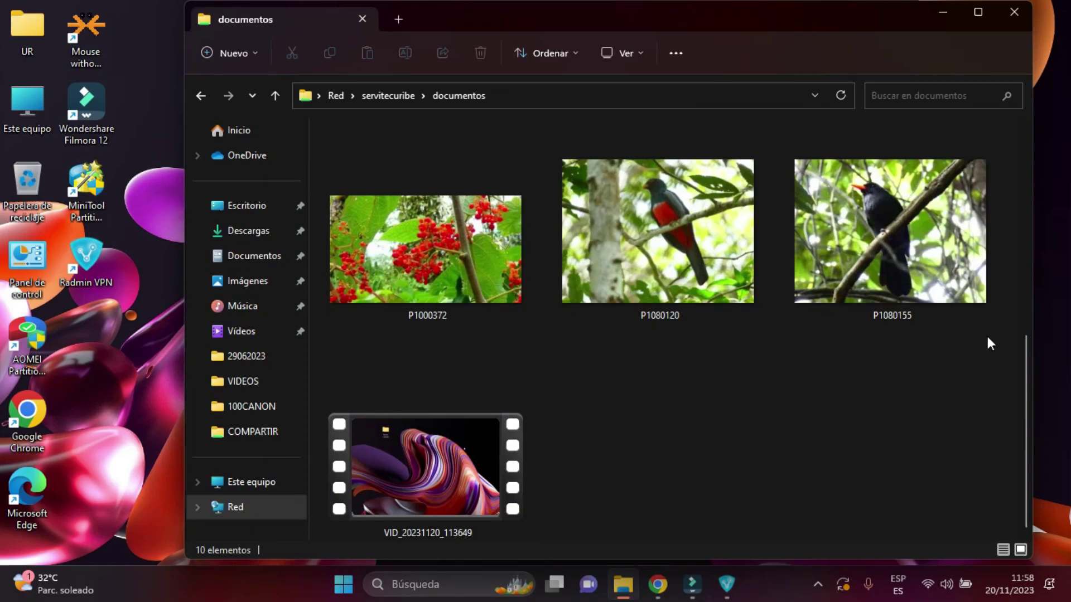
drag(1024, 363, 1005, 150)
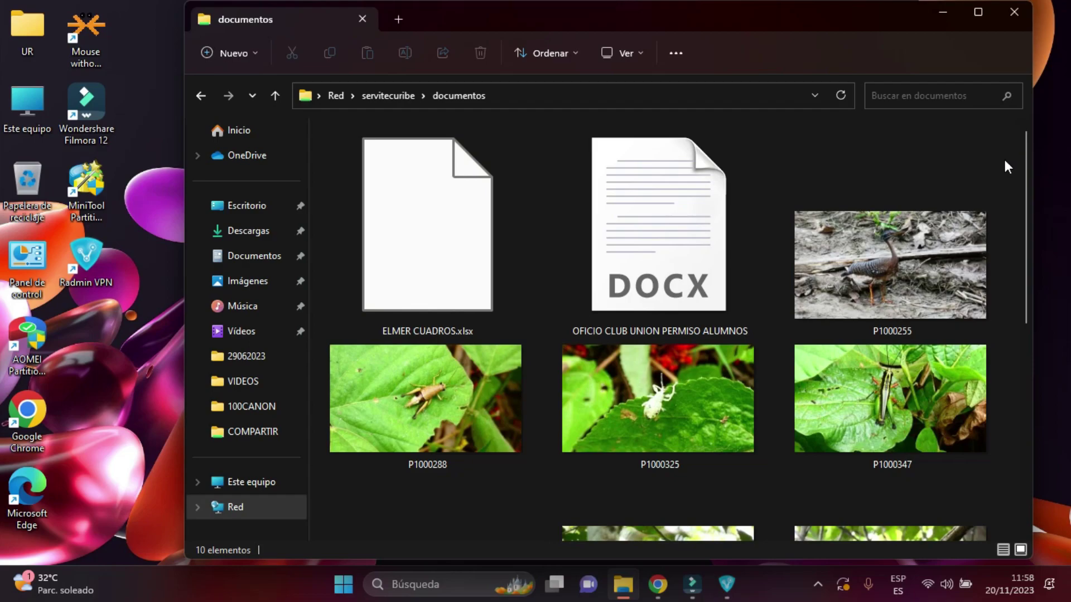
drag(1026, 200, 1025, 157)
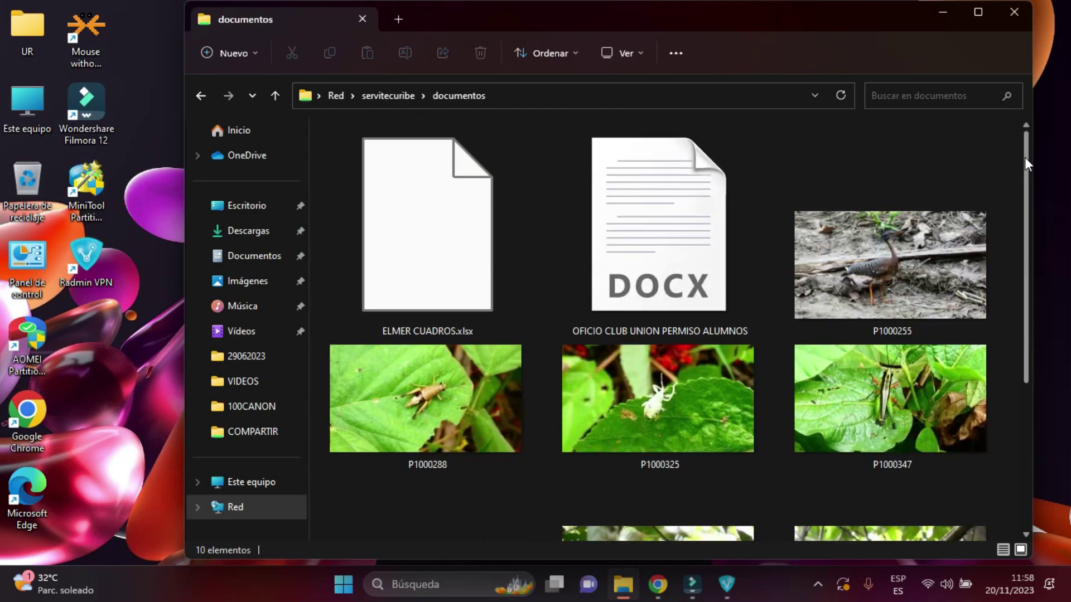
click(200, 97)
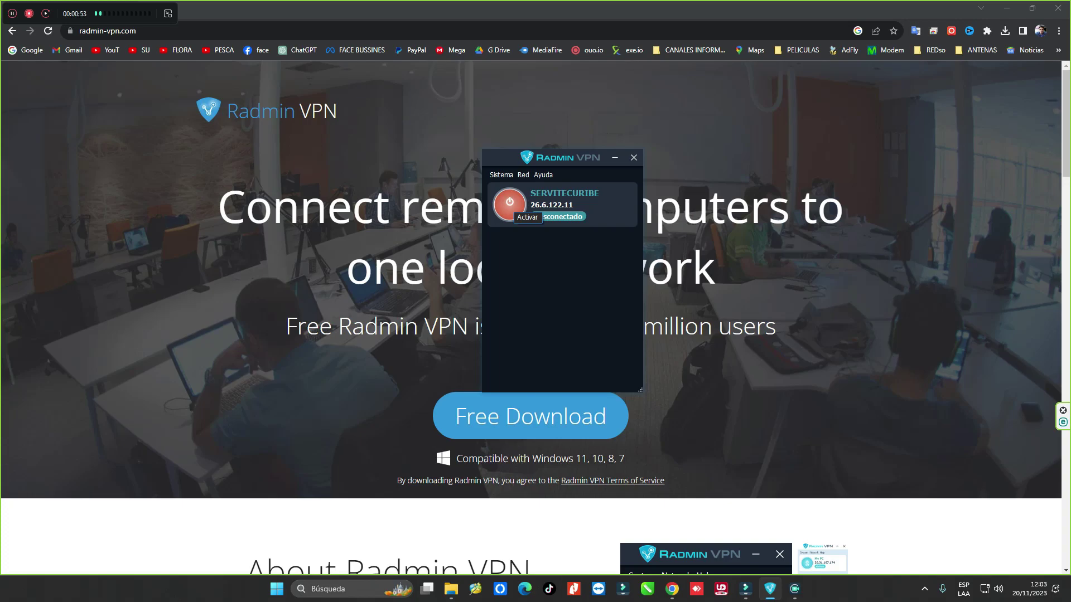
Turn Radmin VPN's power back on so SERVITECURIBE (26.6.122.11) rejoins the YOU-SERVI network.
click(509, 205)
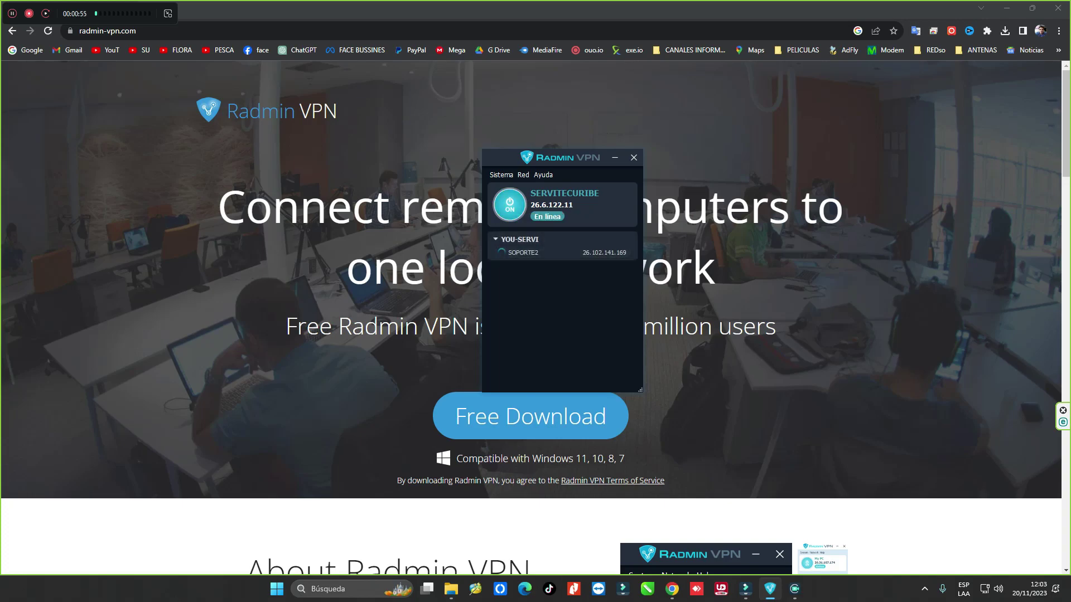